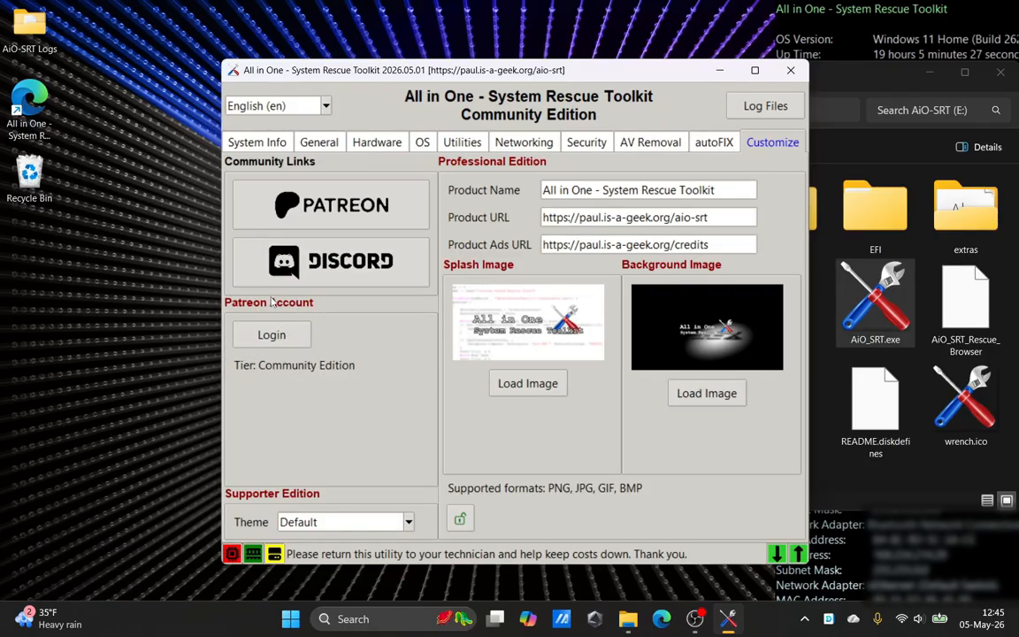
Examine the toolkit's customization options and the config.aio file on the AiO-SRT (E:) drive.
{"action": "left_click", "coordinate": [265, 502]}
{"action": "left_click", "coordinate": [438, 152]}
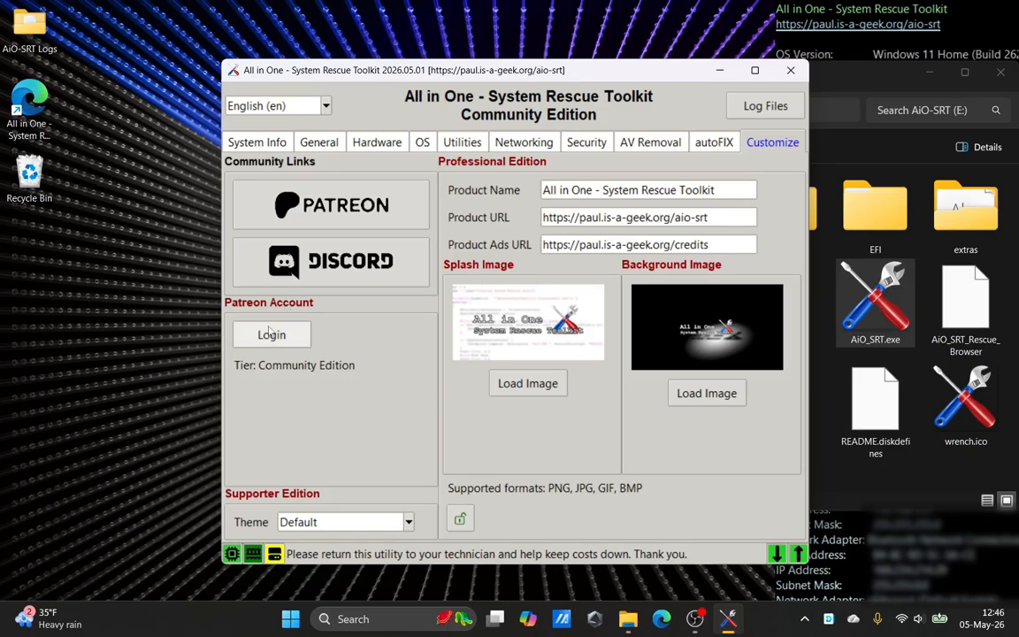
{"action": "left_click", "coordinate": [847, 78]}
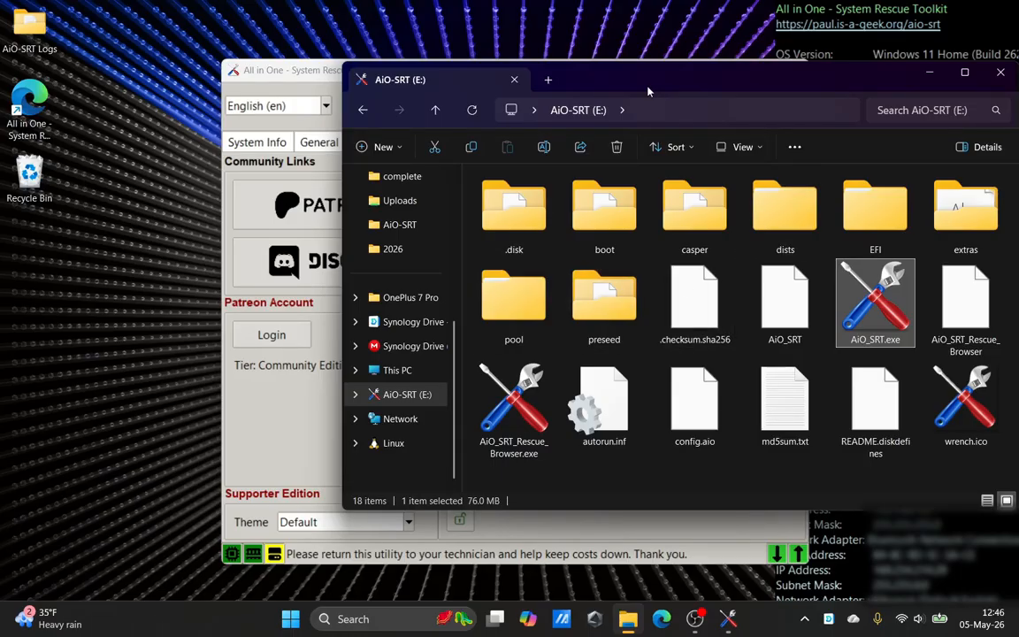
{"action": "left_click", "coordinate": [690, 403]}
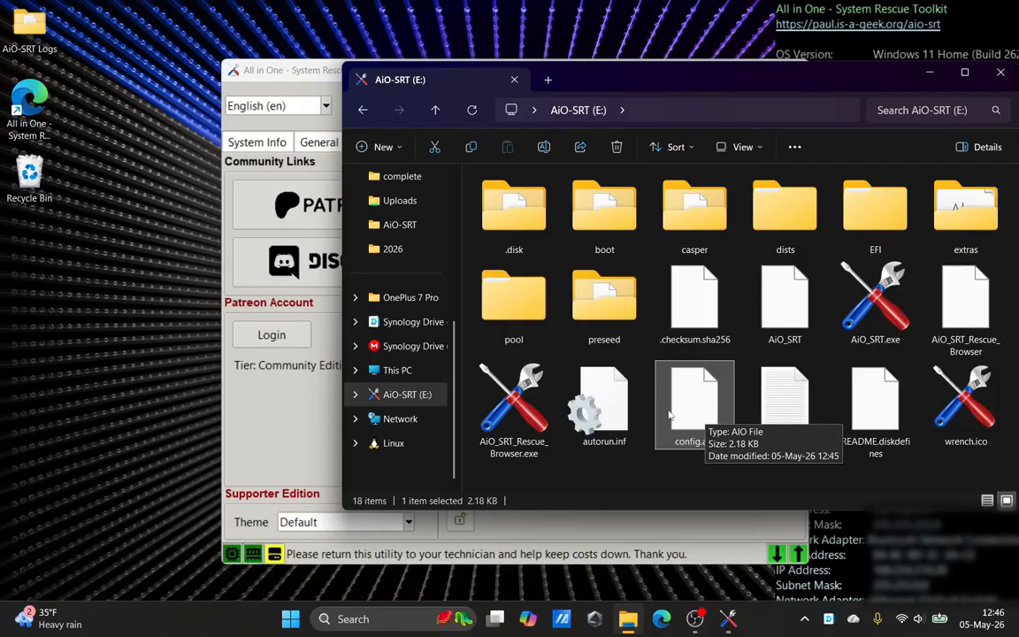
{"action": "left_click", "coordinate": [305, 78]}
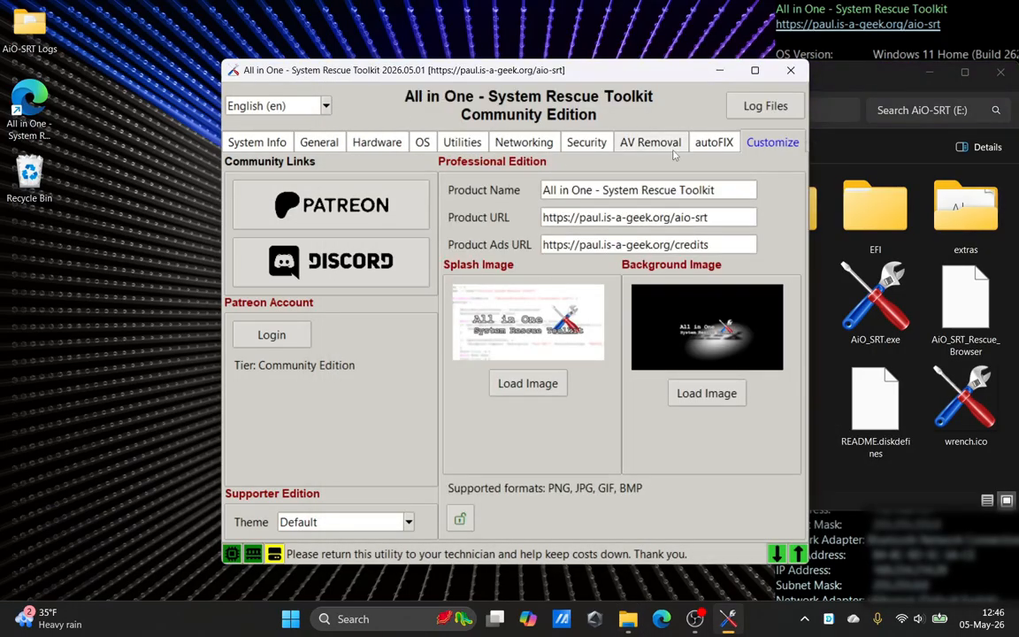
{"action": "left_click", "coordinate": [823, 75]}
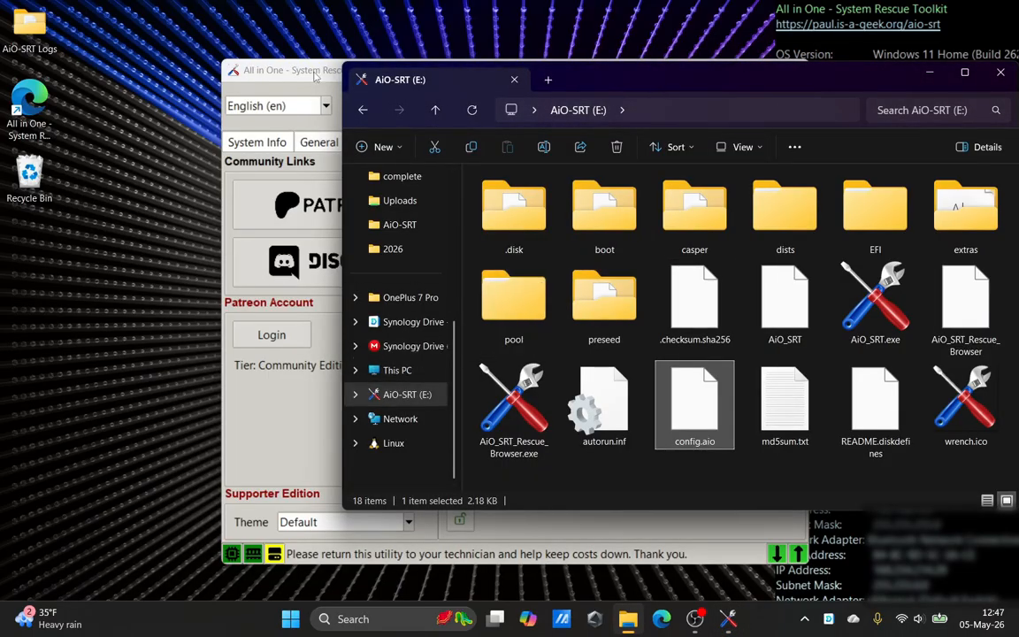
{"action": "left_click", "coordinate": [286, 70]}
{"action": "left_click", "coordinate": [819, 76]}
{"action": "left_click", "coordinate": [283, 70]}
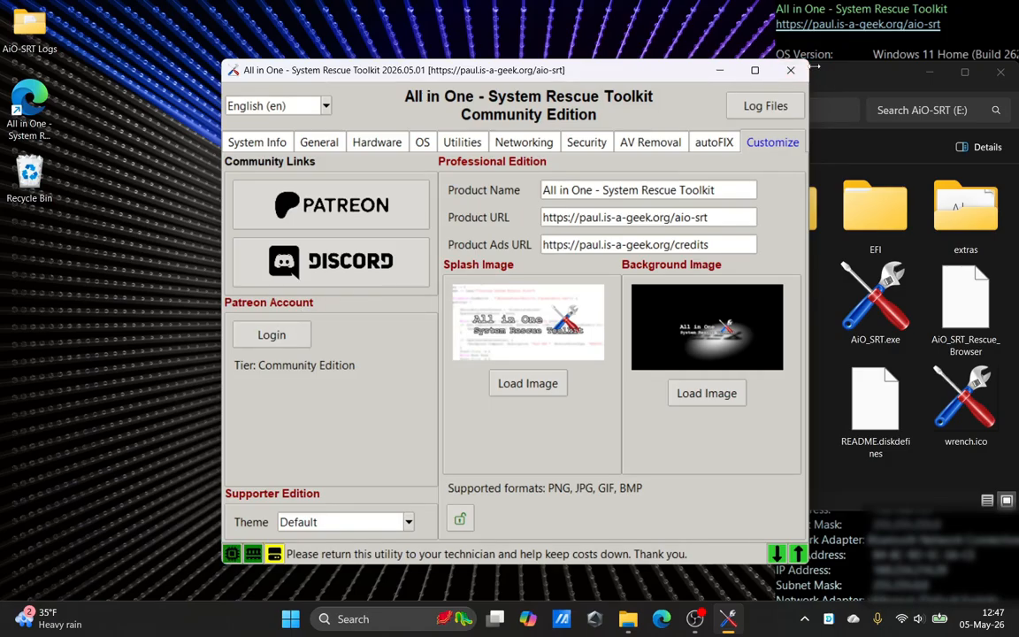
{"action": "left_click", "coordinate": [886, 90]}
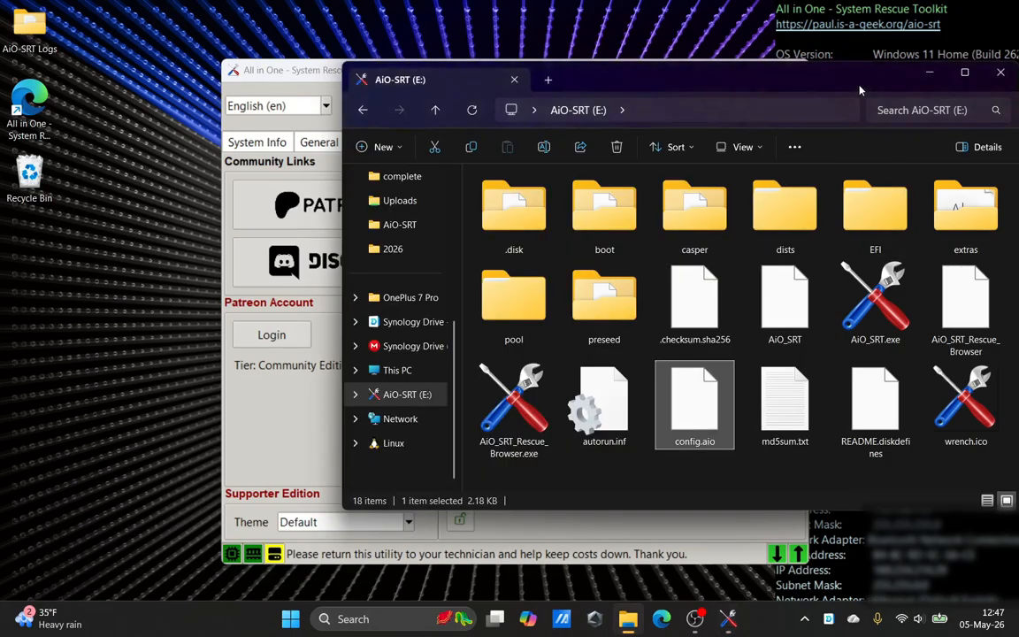
{"action": "left_click", "coordinate": [304, 70]}
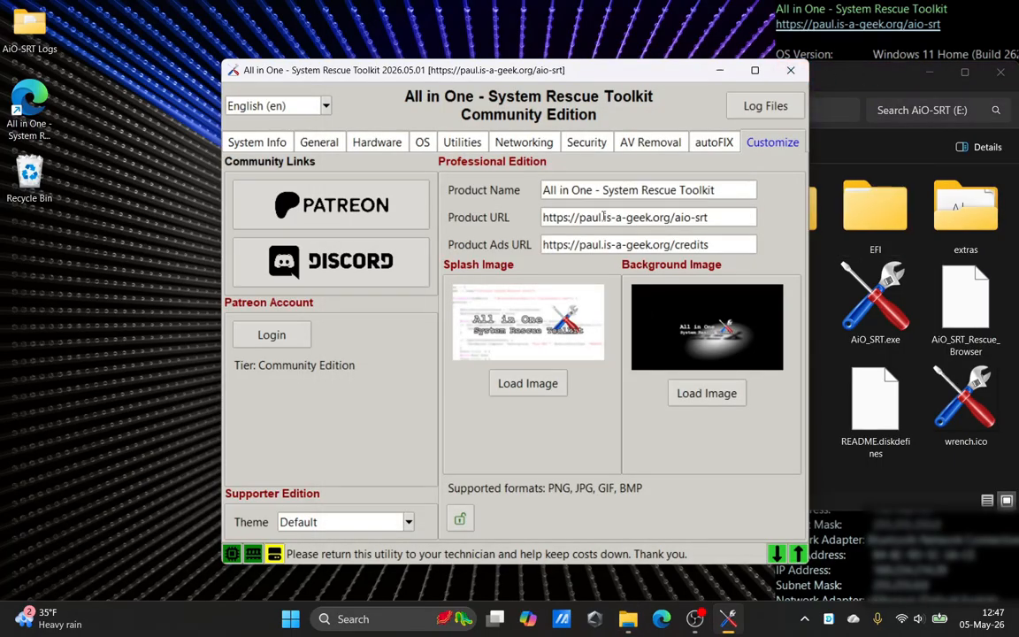
{"action": "left_click", "coordinate": [818, 194]}
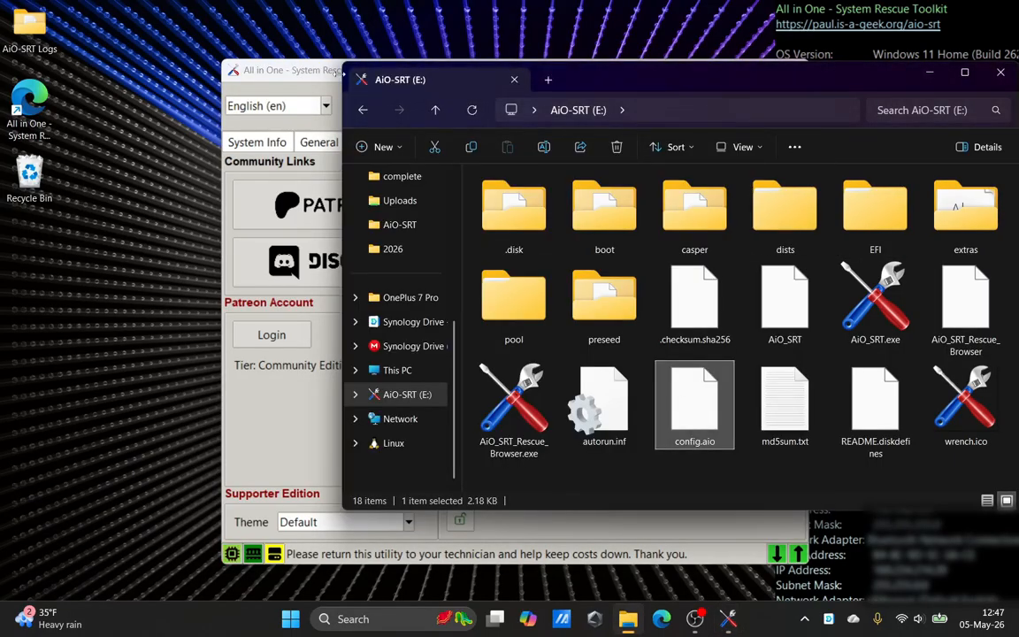
Log the toolkit in to the Patreon account, allow it access on the authorization page, and close the browser tab.
{"action": "left_click", "coordinate": [331, 75]}
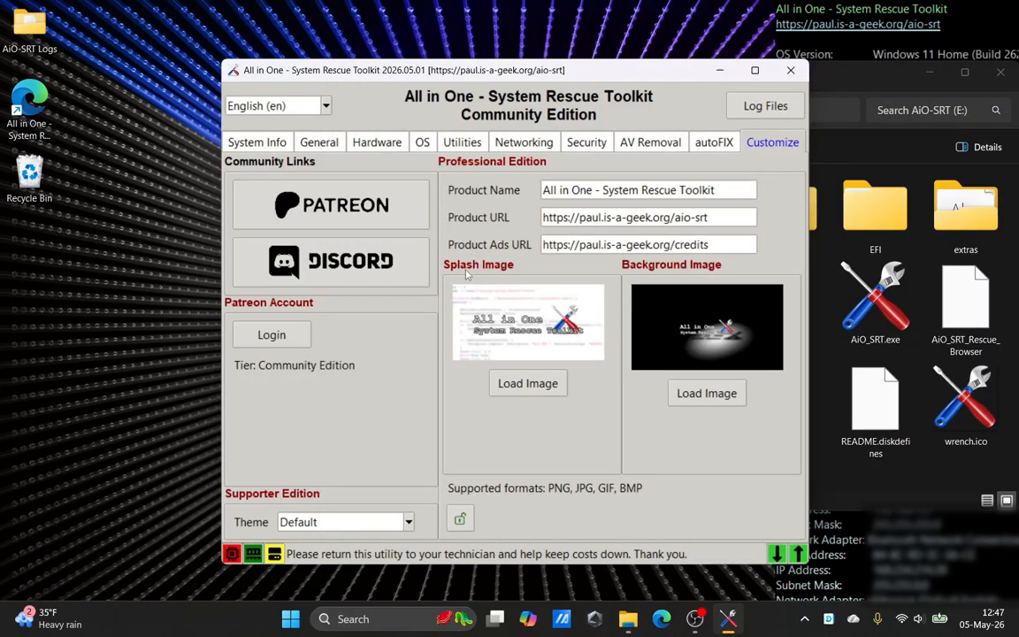
{"action": "left_click", "coordinate": [264, 335]}
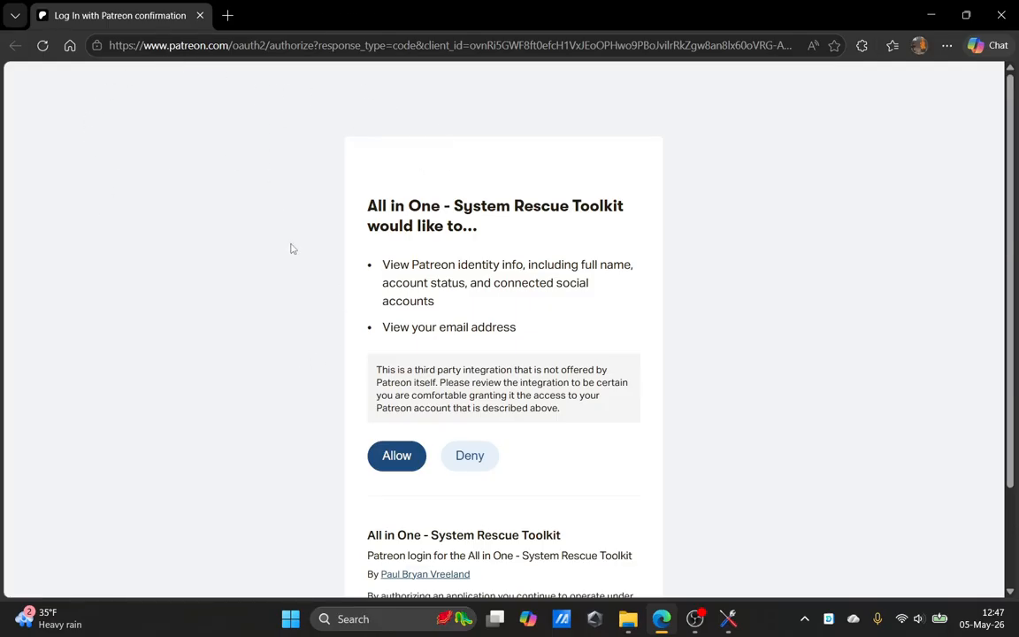
{"action": "left_click", "coordinate": [398, 460]}
{"action": "left_click", "coordinate": [200, 16]}
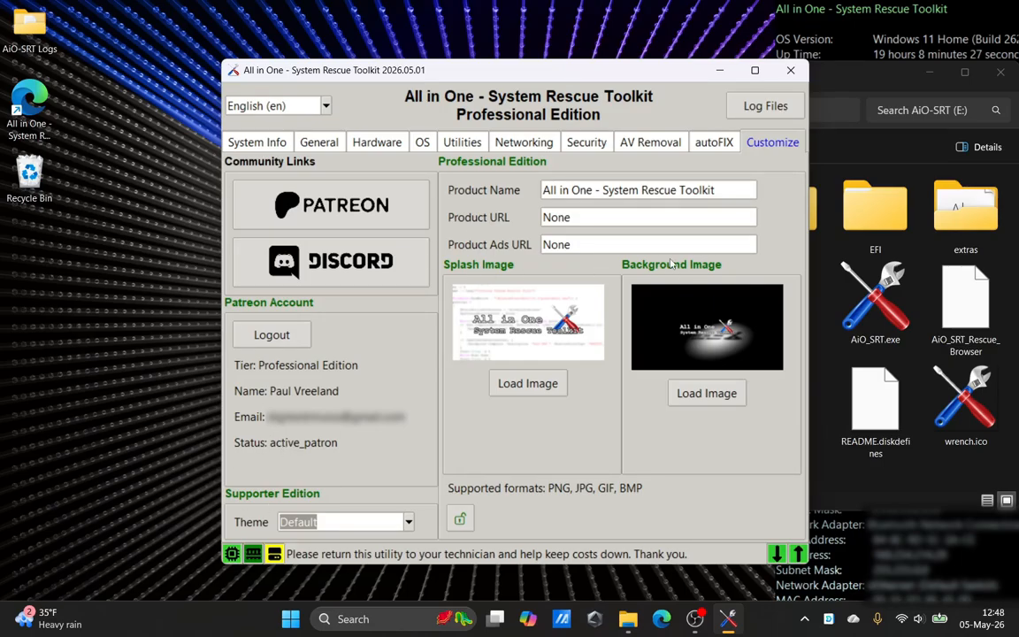
Set the toolkit's Supporter Edition theme to Rose.
{"action": "left_click", "coordinate": [354, 522]}
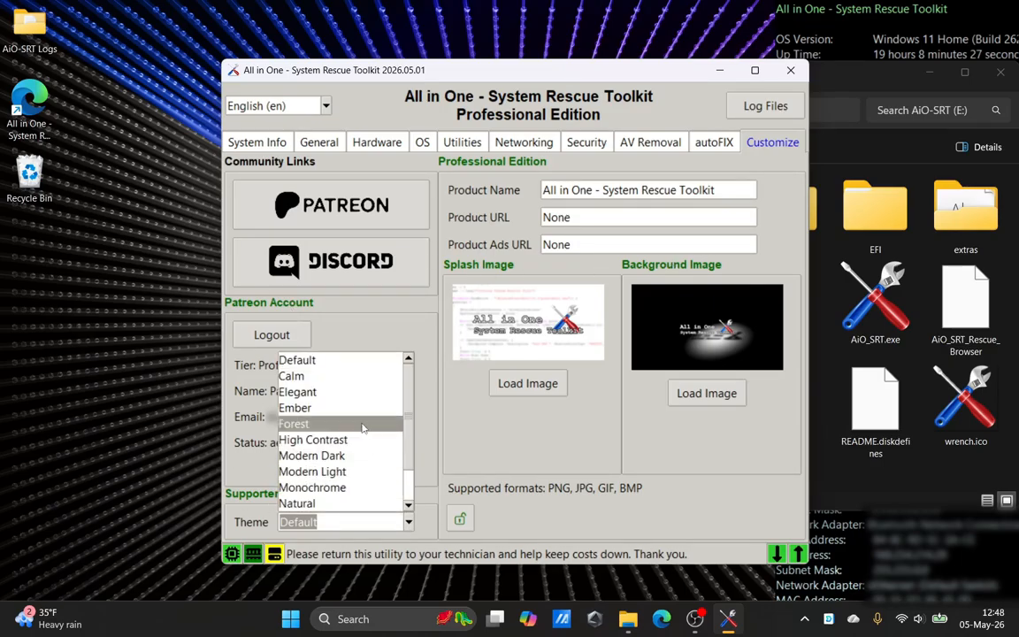
{"action": "scroll", "coordinate": [361, 422], "scroll_direction": "down", "scroll_amount": 1}
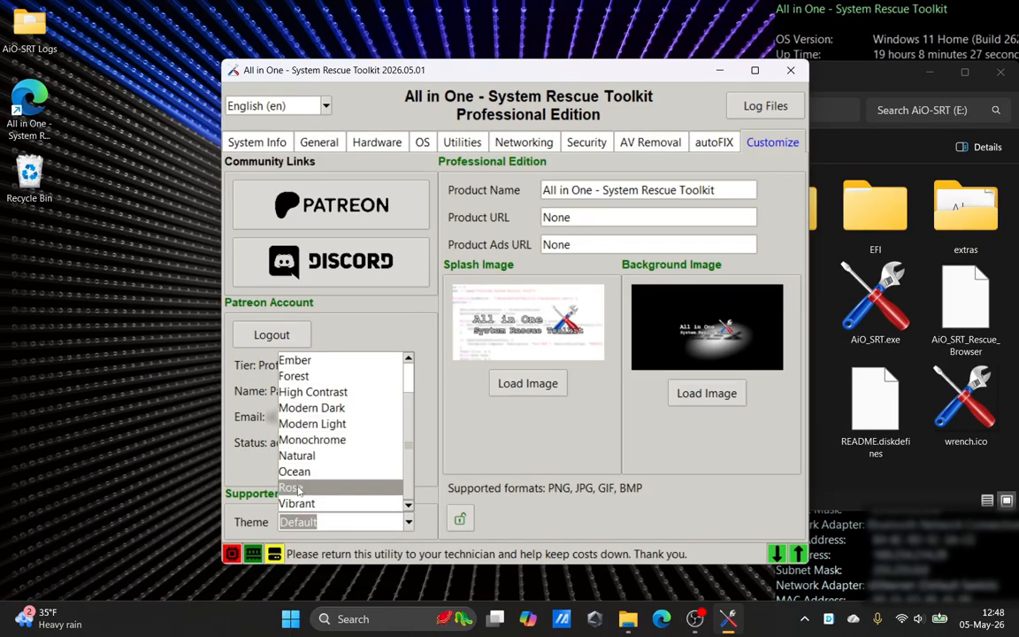
{"action": "left_click", "coordinate": [296, 488]}
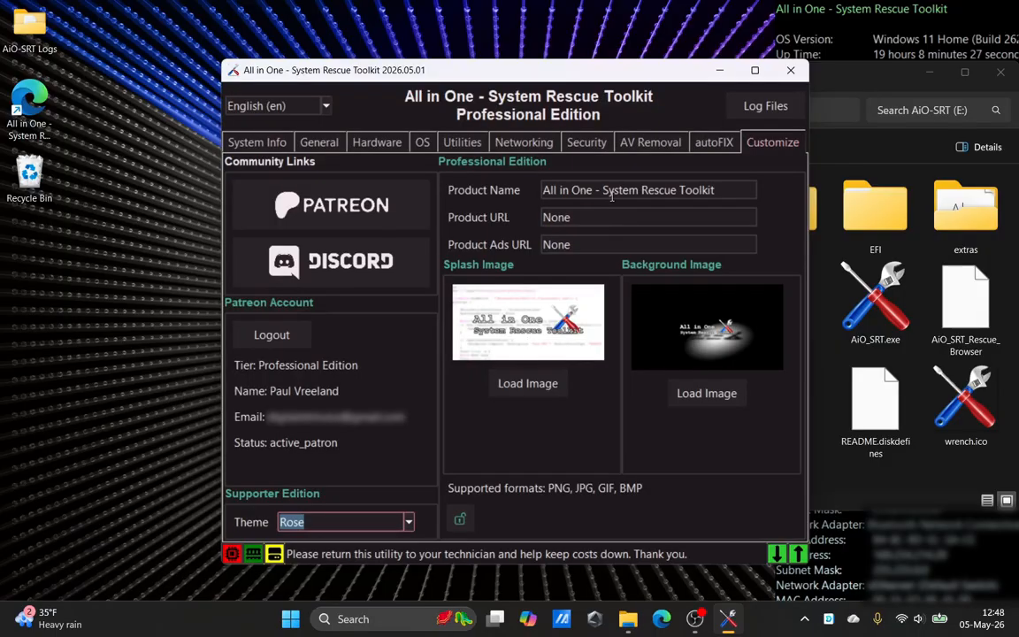
Set the Product Name to "Sarah's IT Shop".
{"action": "triple_click", "coordinate": [612, 193]}
{"action": "type", "text": "Sa"}
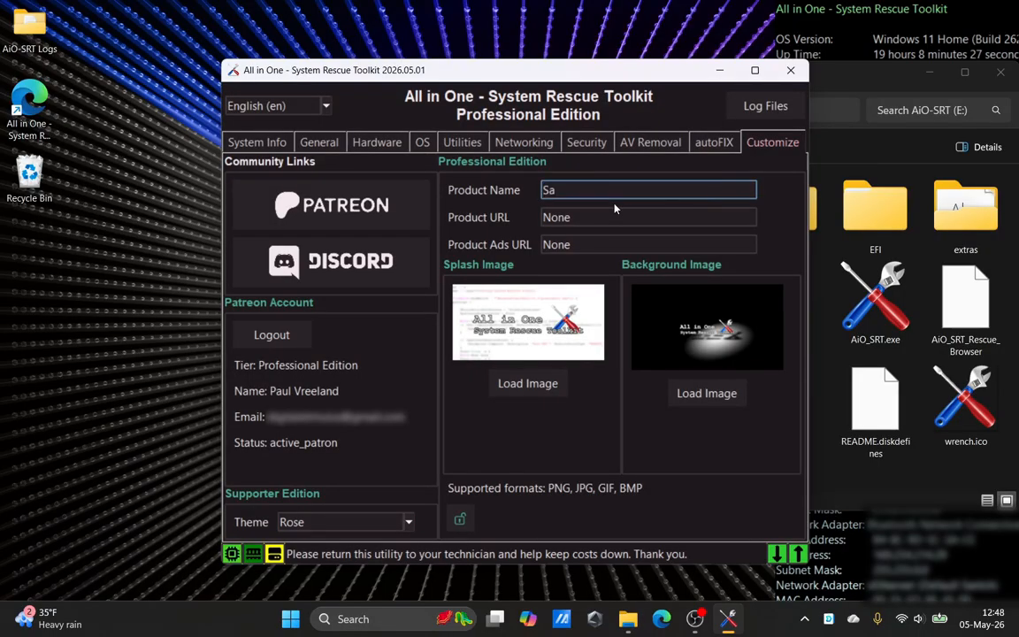
{"action": "type", "text": "rah's IT Shop"}
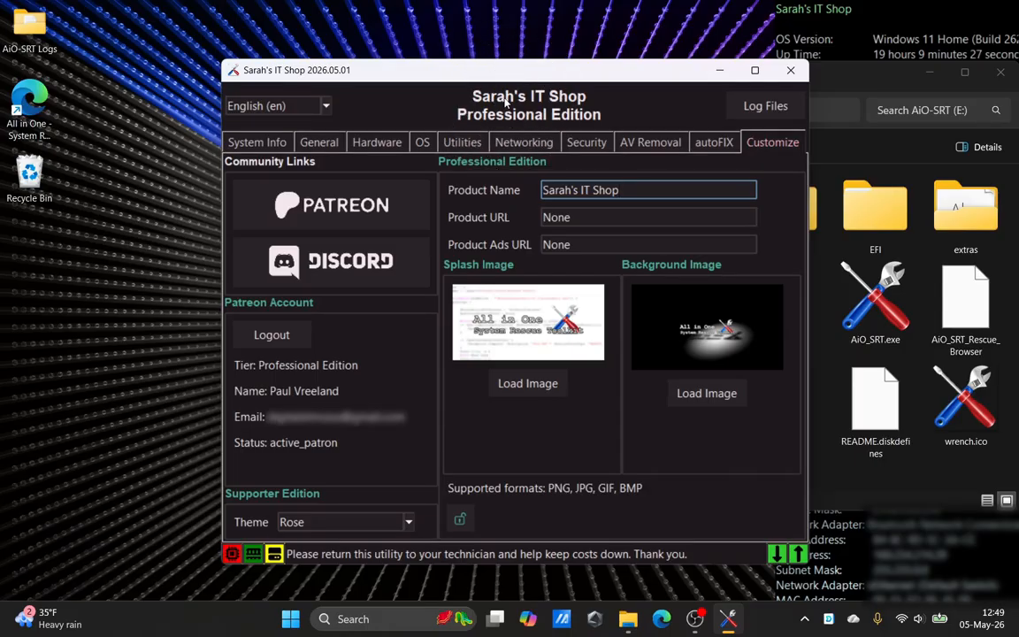
{"action": "left_click", "coordinate": [563, 221]}
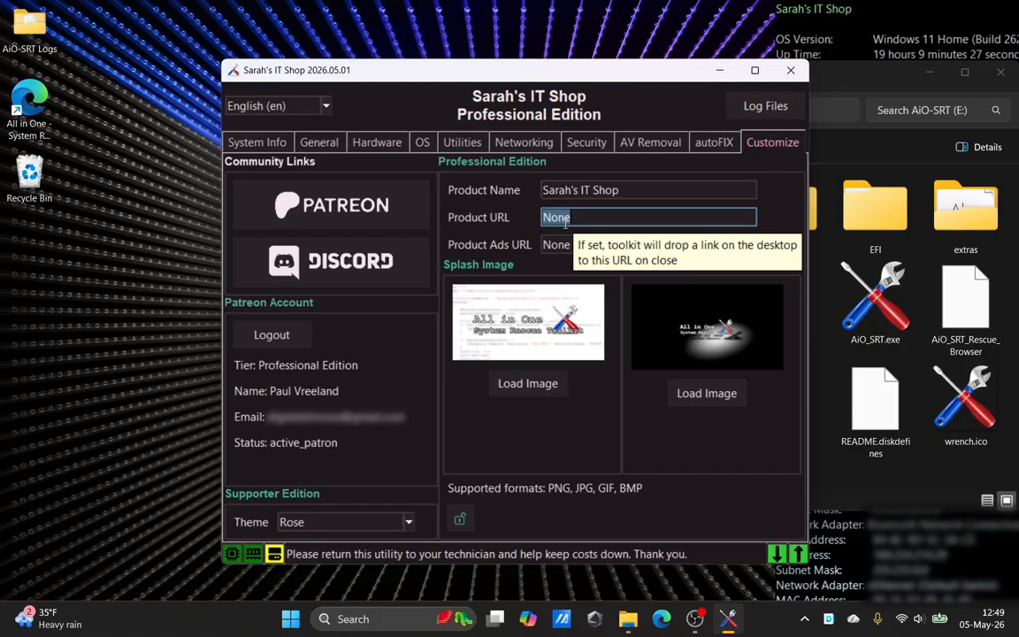
{"action": "type", "text": "https://sarahsitshop.com"}
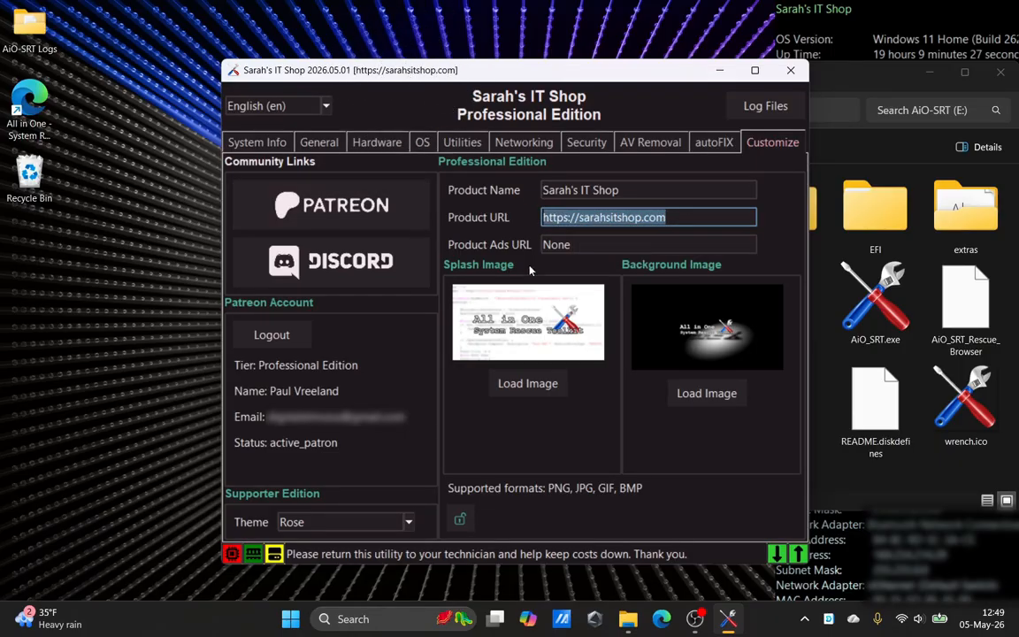
{"action": "left_click", "coordinate": [586, 246]}
{"action": "double_click", "coordinate": [586, 246]}
{"action": "type", "text": "https://sarahsitshop.com"}
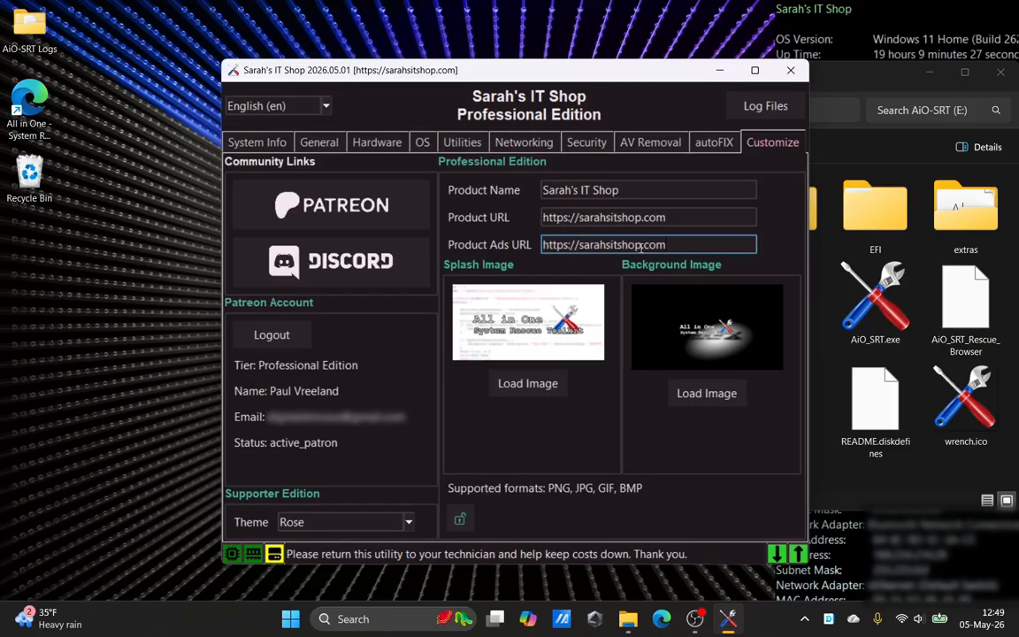
{"action": "type", "text": "/ads"}
Preview AiO-SRT Splash.png and AiO-SRT Wallpaper.png from the extras folder on the AiO-SRT (E:) drive, closing each preview.
{"action": "left_click", "coordinate": [825, 89]}
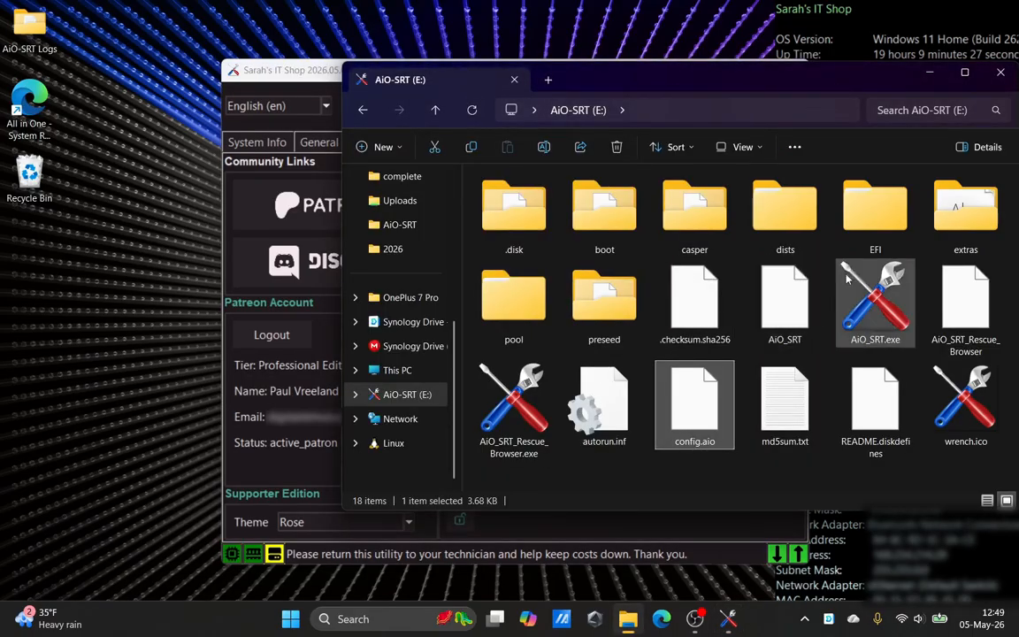
{"action": "double_click", "coordinate": [966, 212]}
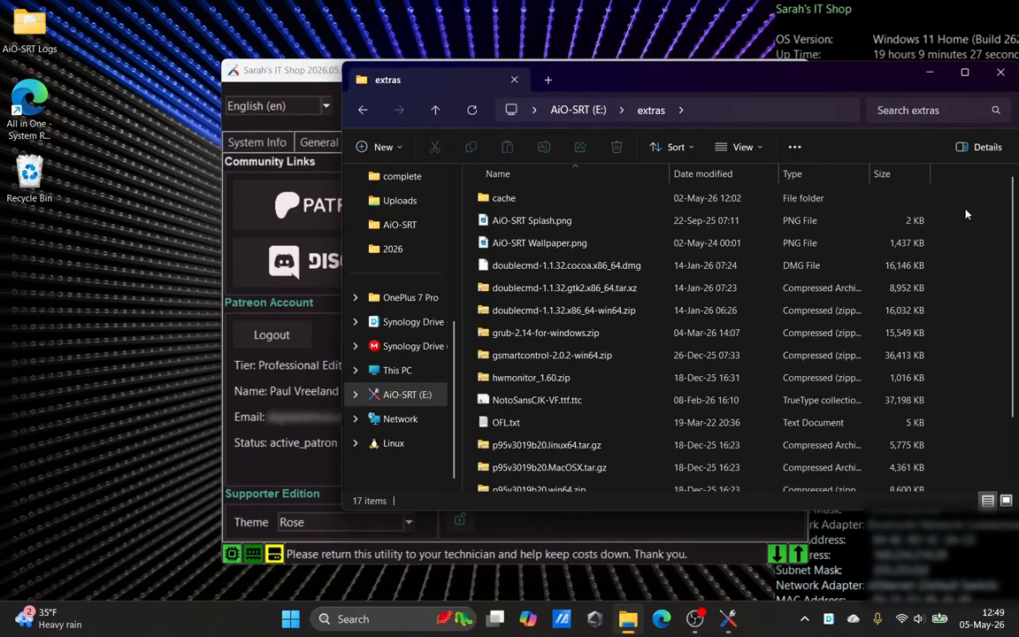
{"action": "left_click", "coordinate": [516, 222]}
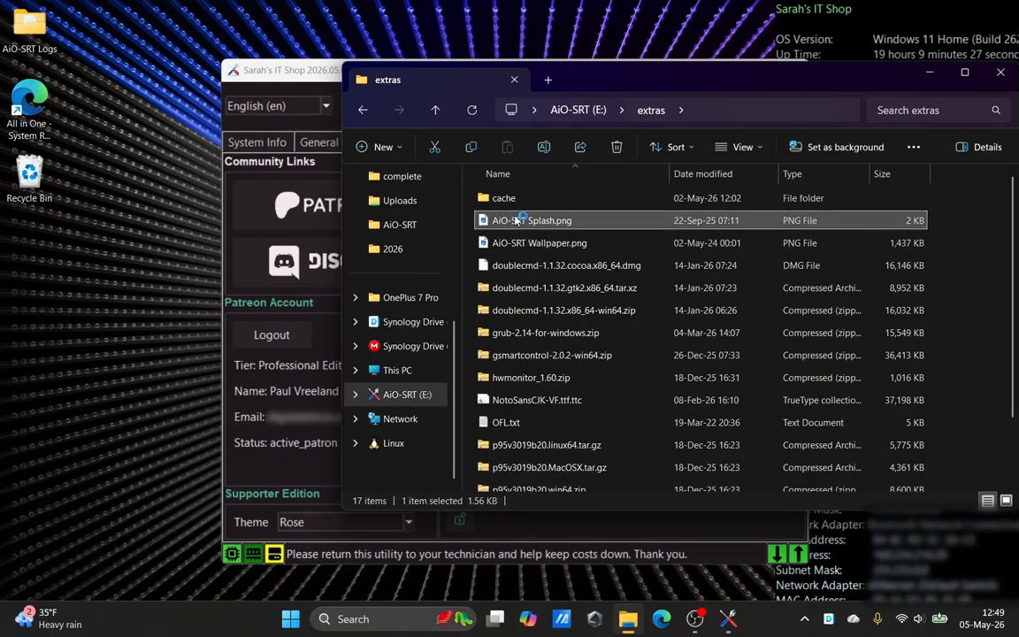
{"action": "double_click", "coordinate": [518, 220]}
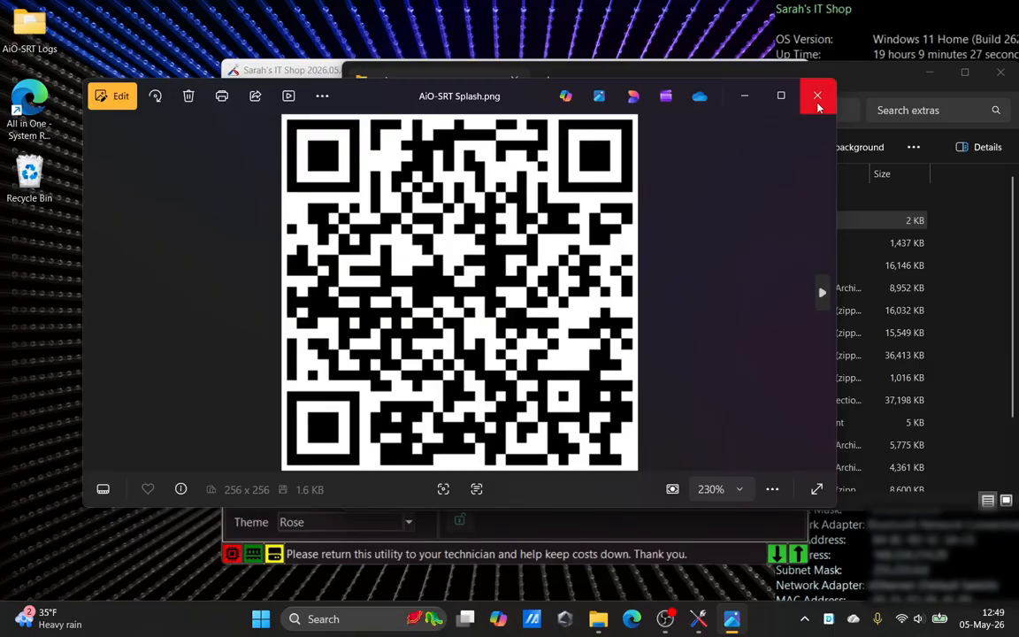
{"action": "left_click", "coordinate": [818, 106]}
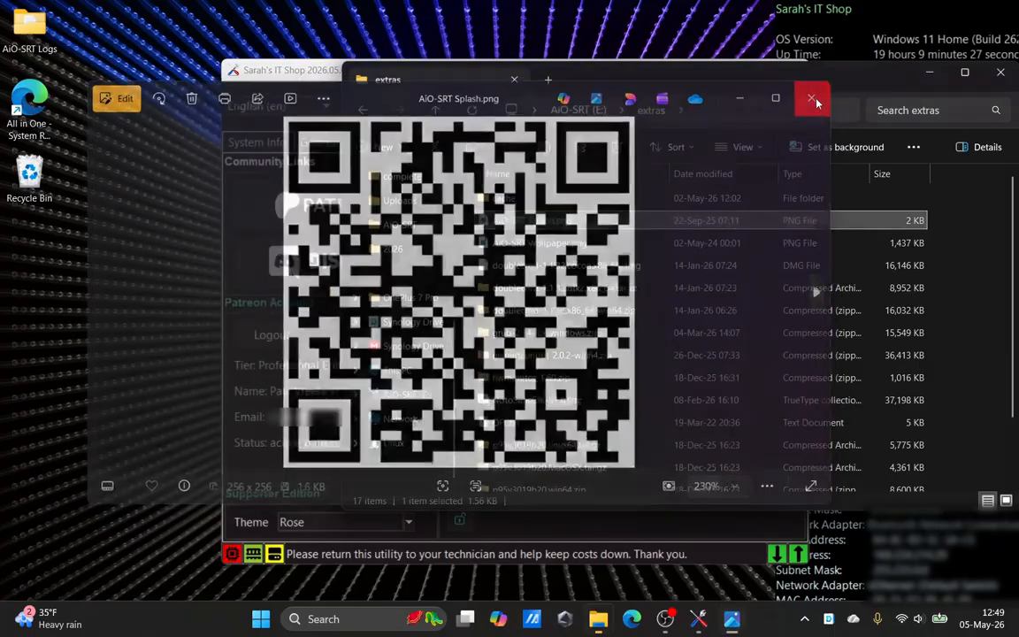
{"action": "double_click", "coordinate": [538, 243]}
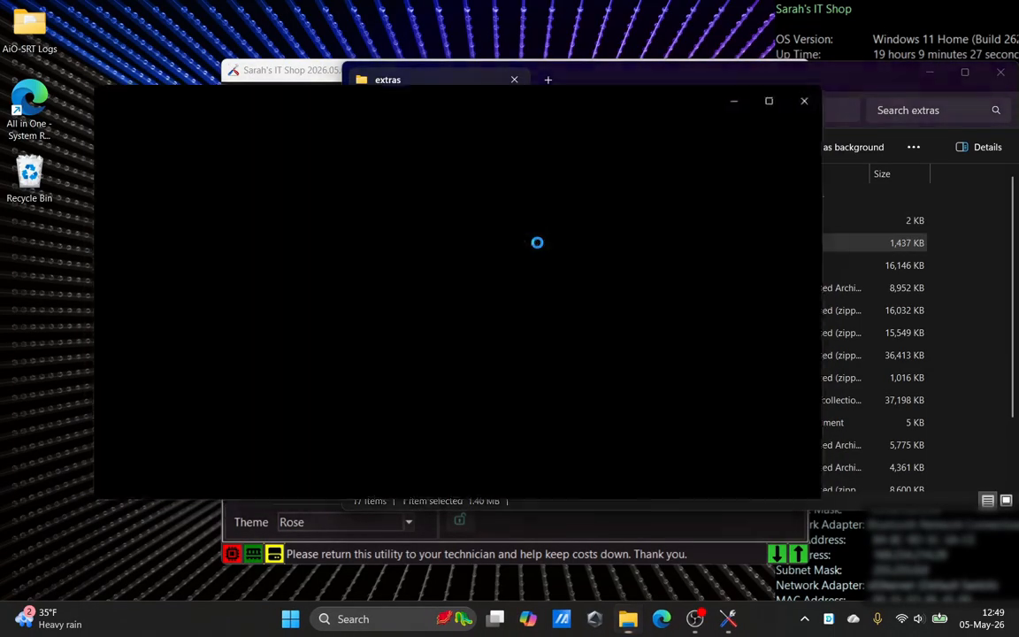
{"action": "left_click", "coordinate": [817, 98]}
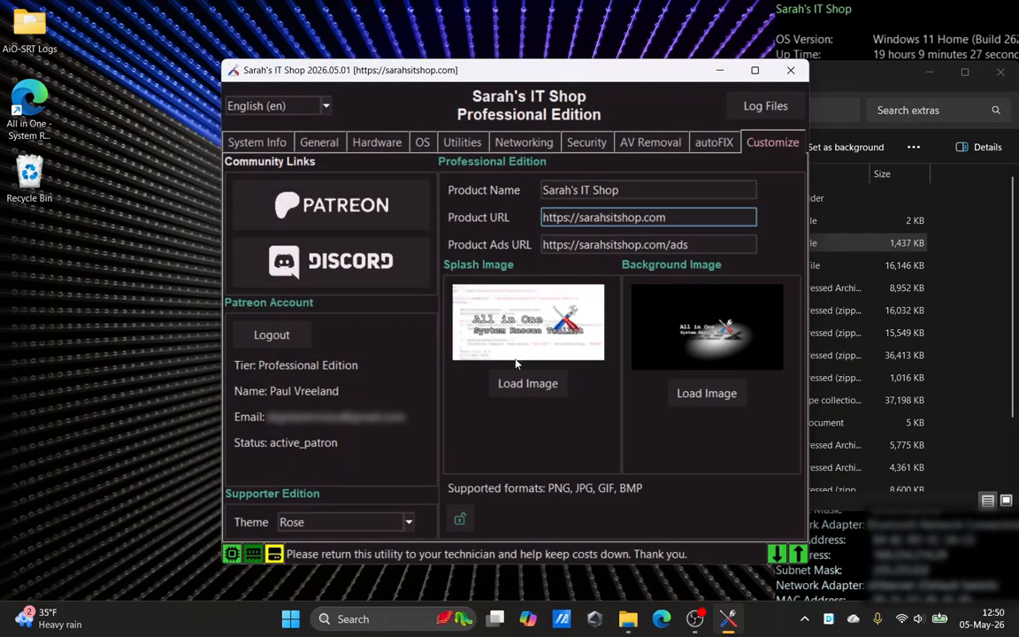
Load AiO-SRT Splash.png as the splash image and AiO-SRT Wallpaper.png as the background image.
{"action": "left_click", "coordinate": [529, 383]}
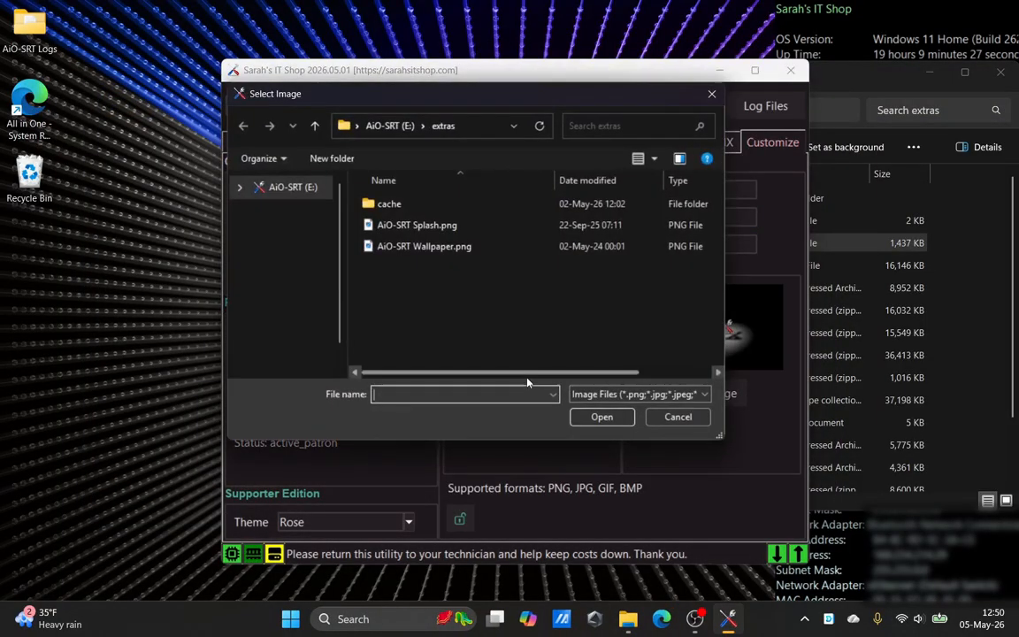
{"action": "left_click", "coordinate": [423, 225]}
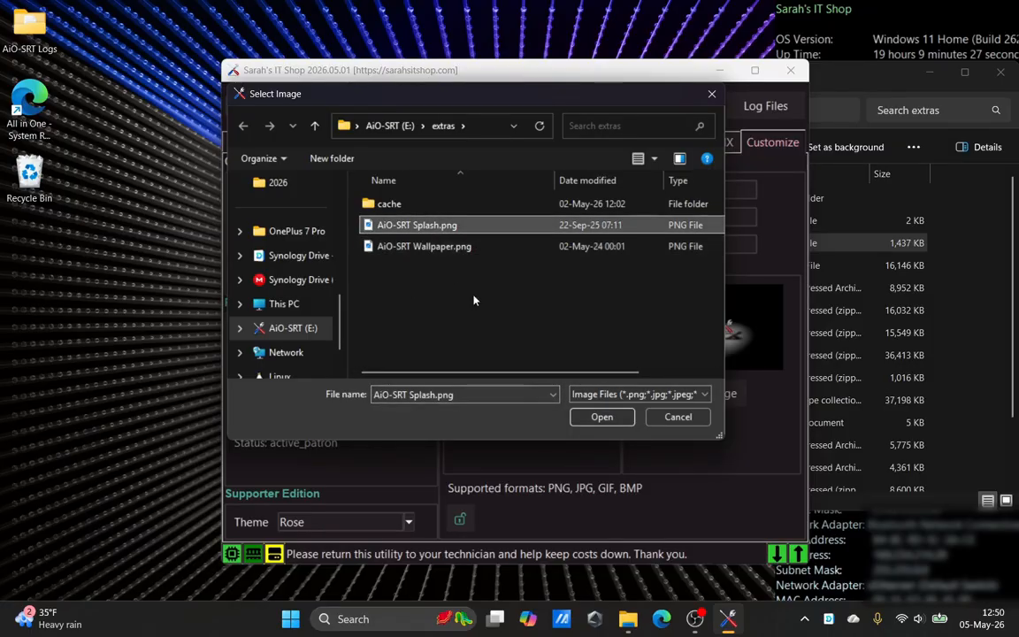
{"action": "left_click", "coordinate": [605, 421]}
{"action": "left_click", "coordinate": [712, 397]}
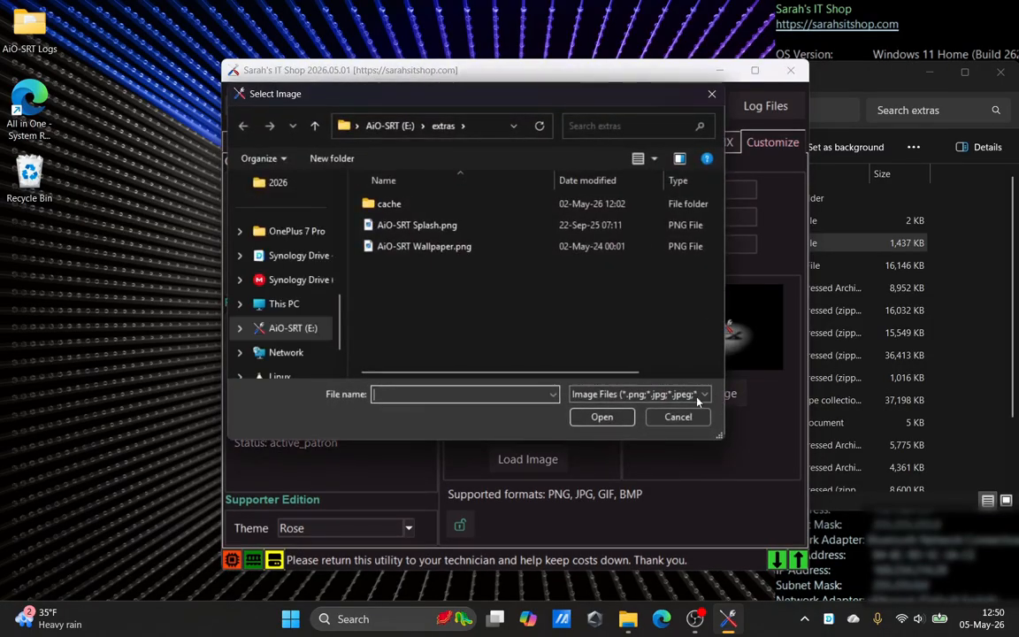
{"action": "double_click", "coordinate": [428, 248]}
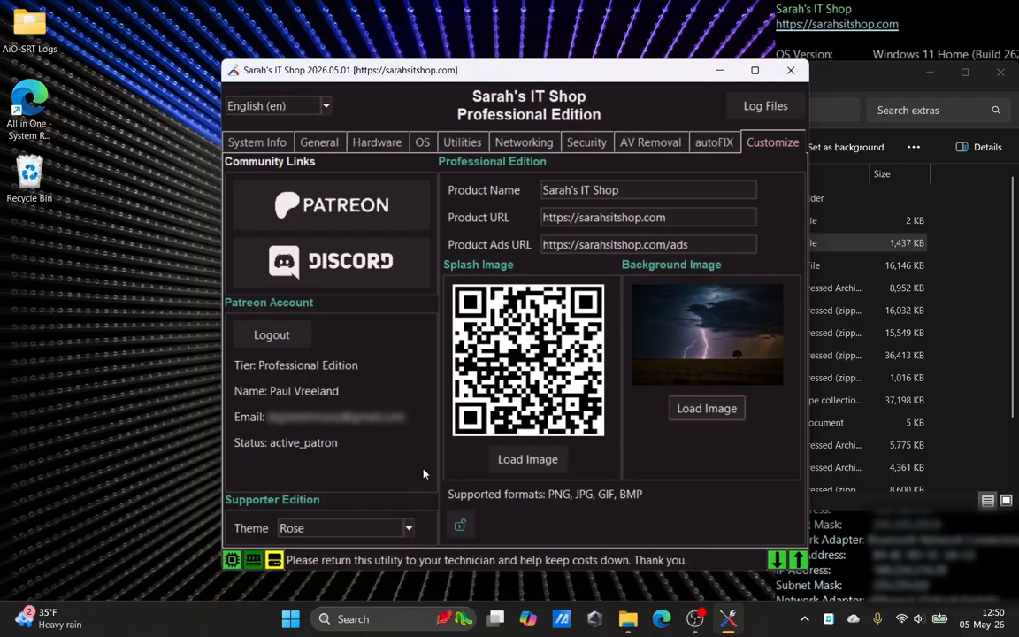
Close the toolkit, relaunch it from AiO_SRT.exe on the AiO-SRT (E:) drive, and accept the End User License Agreement.
{"action": "left_click", "coordinate": [791, 70]}
{"action": "key", "text": "alt+Up"}
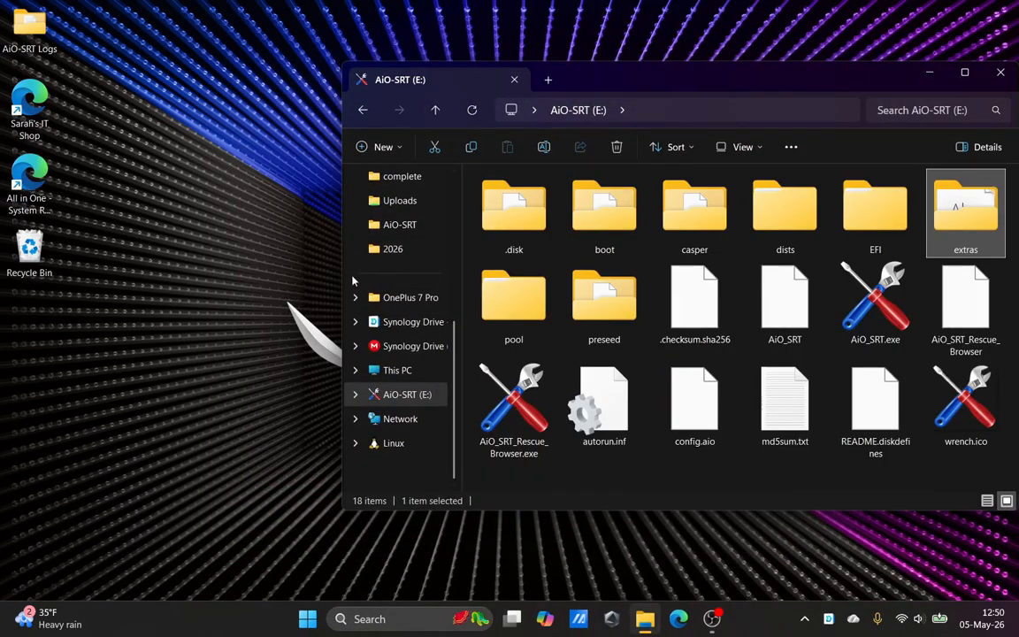
{"action": "left_click", "coordinate": [43, 103]}
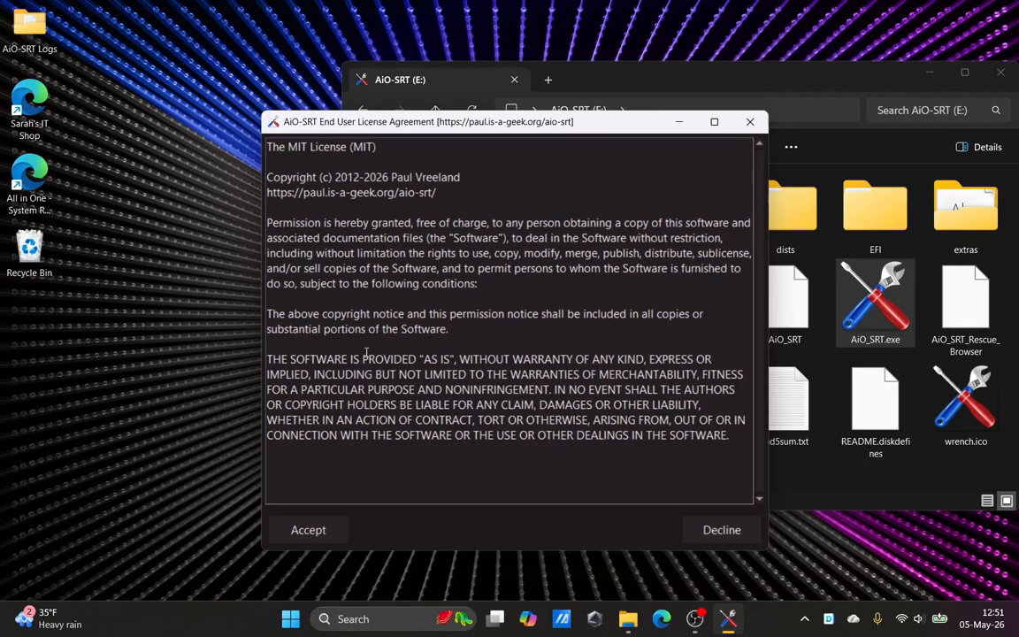
{"action": "left_click", "coordinate": [784, 153]}
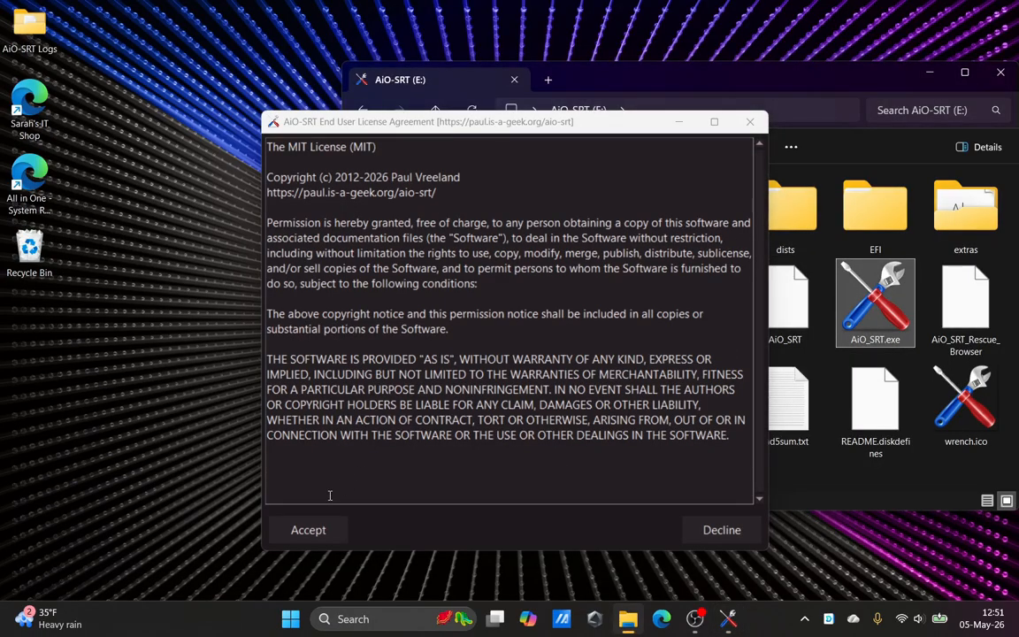
{"action": "left_click", "coordinate": [319, 531]}
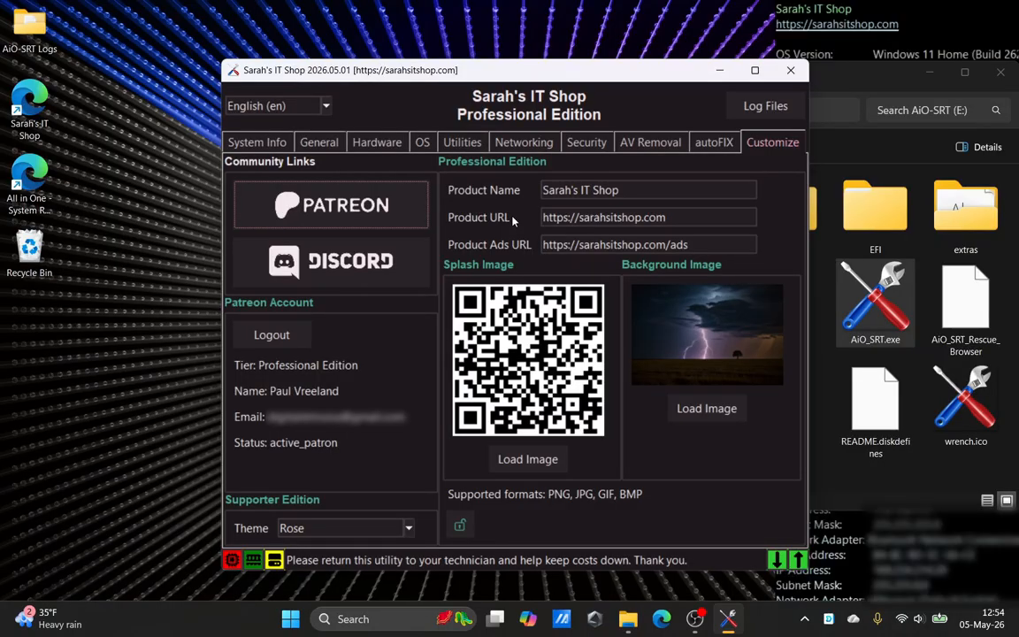
Lock the Professional Edition branding settings and try to overwrite the Product Name with random text.
{"action": "left_click", "coordinate": [460, 527]}
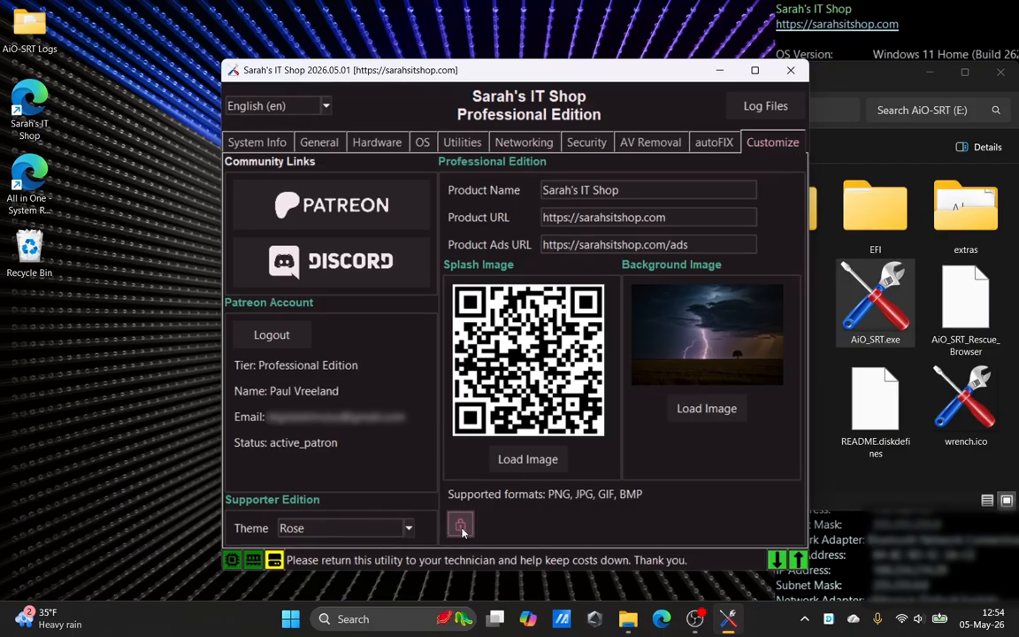
{"action": "triple_click", "coordinate": [594, 189]}
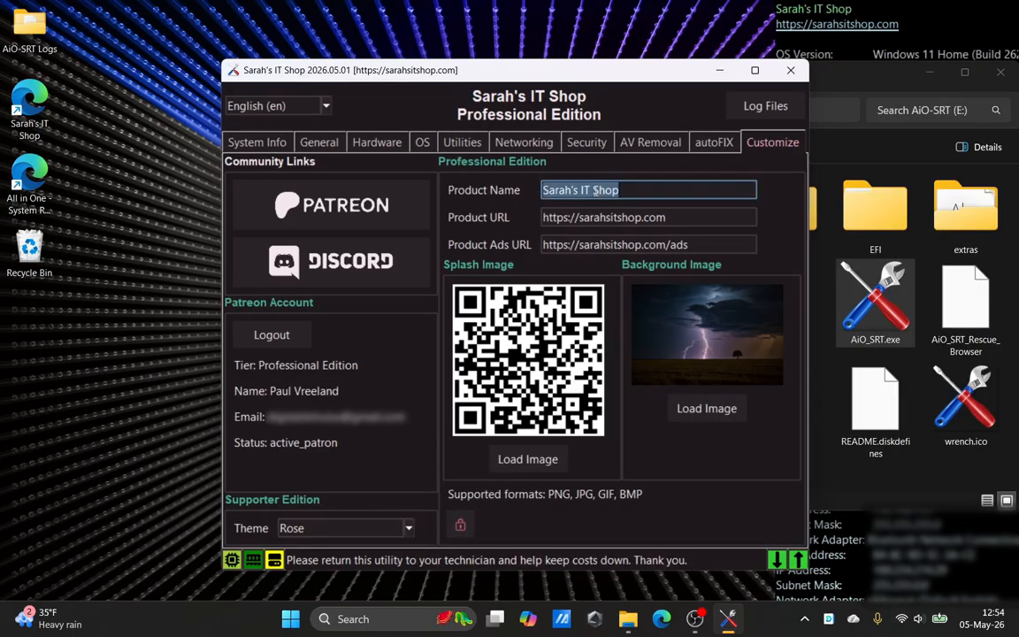
{"action": "type", "text": "asfdfgsfg"}
{"action": "left_click", "coordinate": [590, 218]}
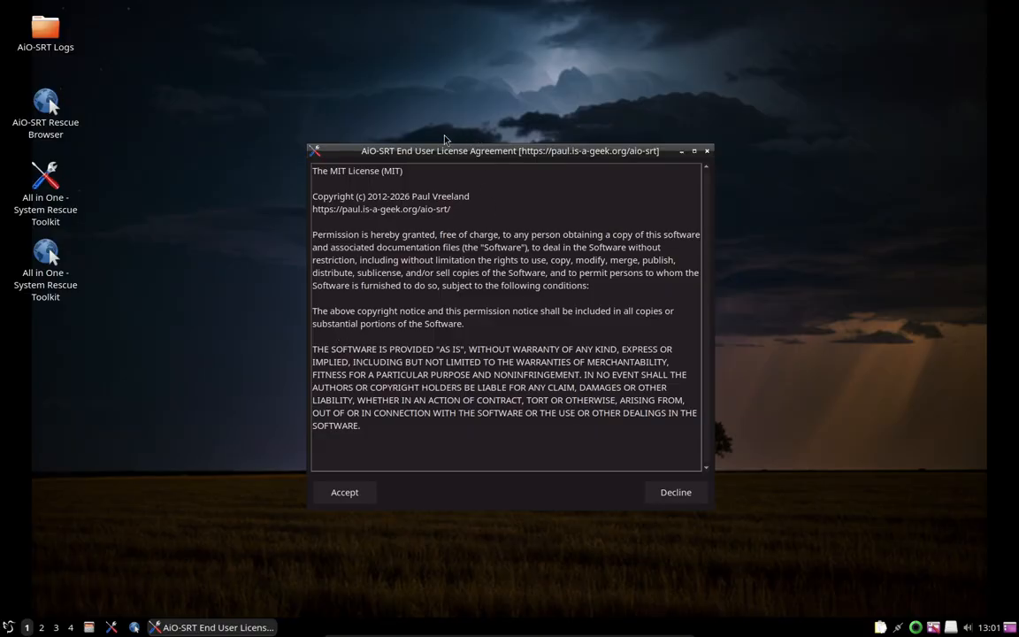
Accept the toolkit's End User License Agreement in the live rescue environment and get past the splash image.
{"action": "left_click", "coordinate": [344, 493]}
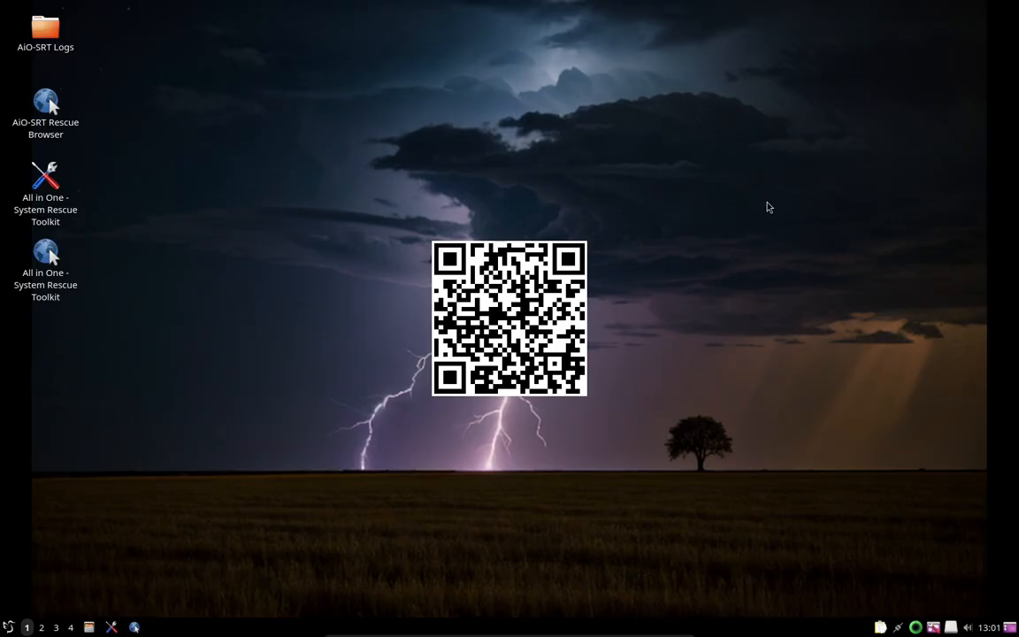
{"action": "left_click", "coordinate": [542, 281]}
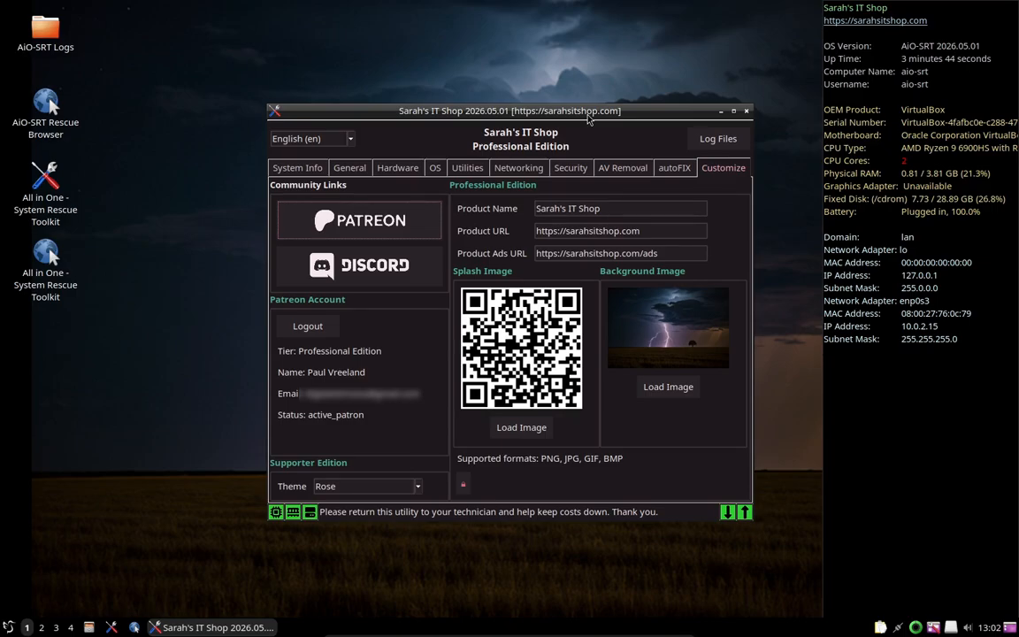
Launch the Falling Blocks Game from the general tools and move its window aside to view the branded title.
{"action": "left_click", "coordinate": [363, 170]}
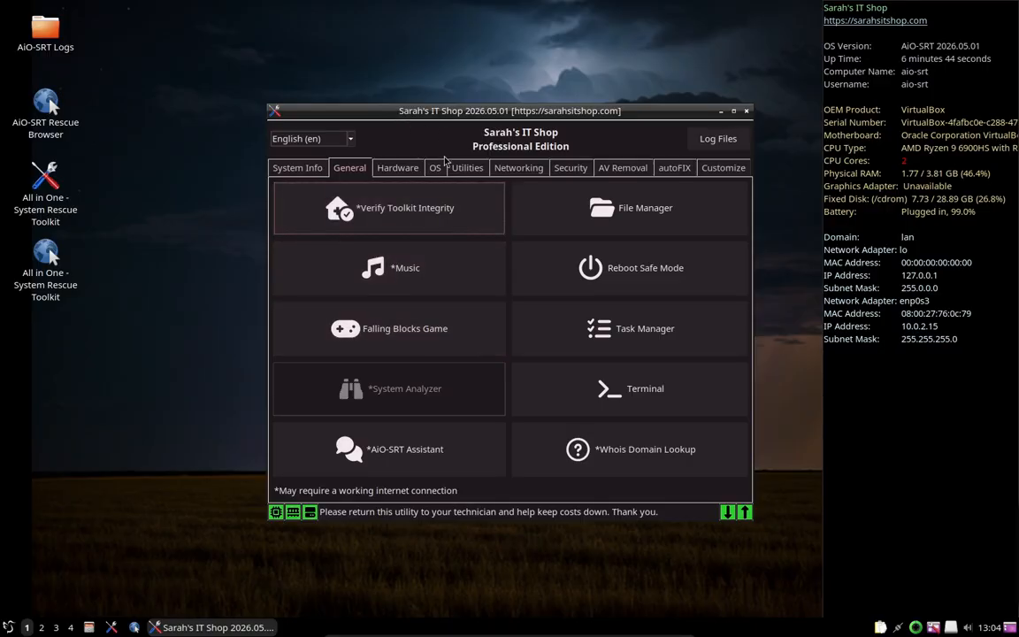
{"action": "left_click", "coordinate": [368, 301]}
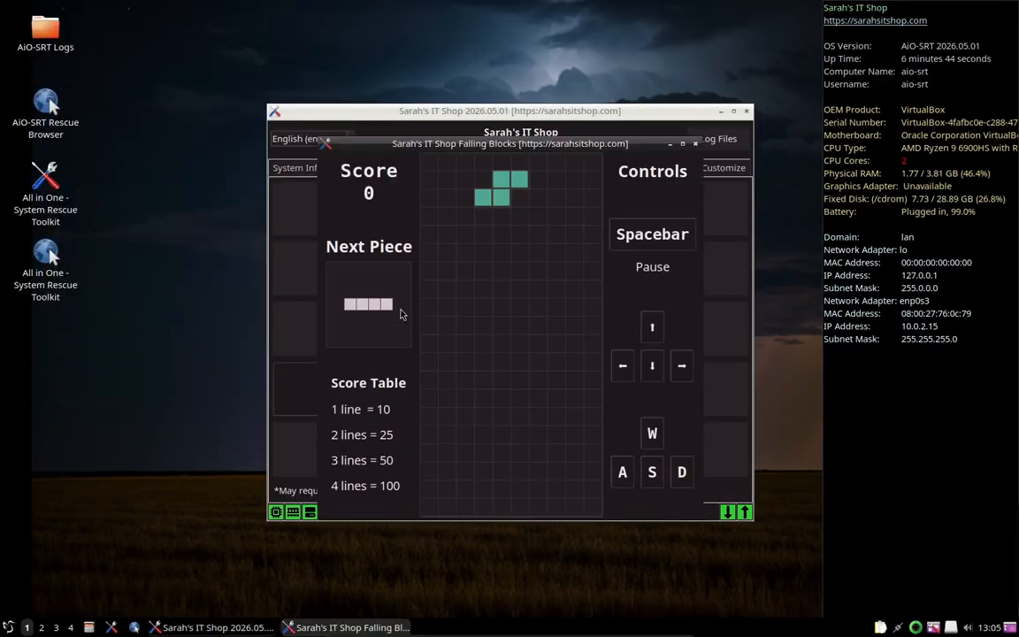
{"action": "left_click_drag", "start_coordinate": [478, 141], "coordinate": [229, 116]}
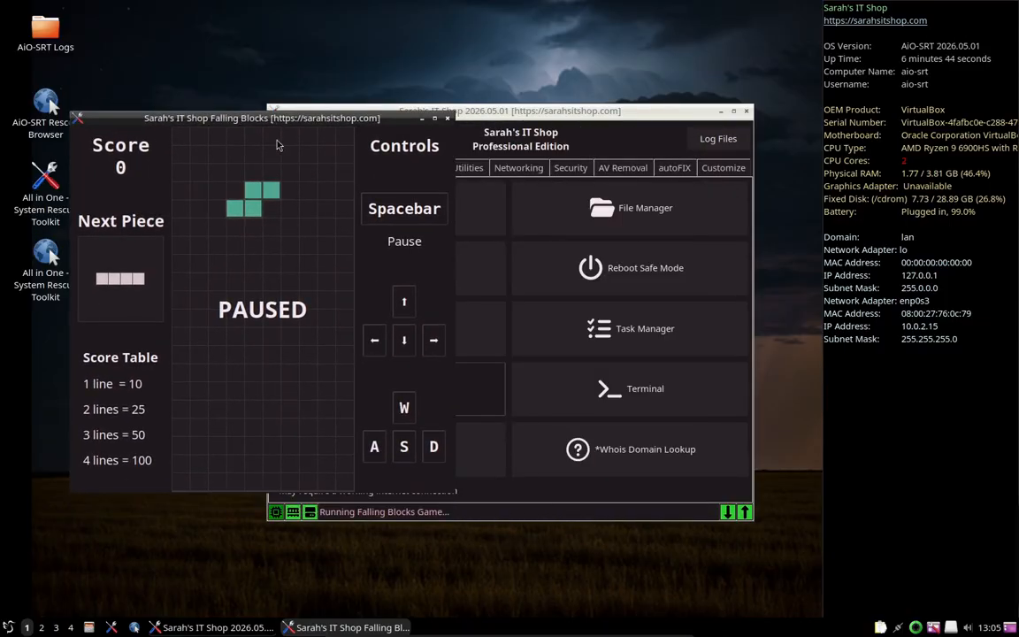
Launch the ClamAV Scanner from the security tools and move its window aside to view the branding.
{"action": "left_click", "coordinate": [573, 169]}
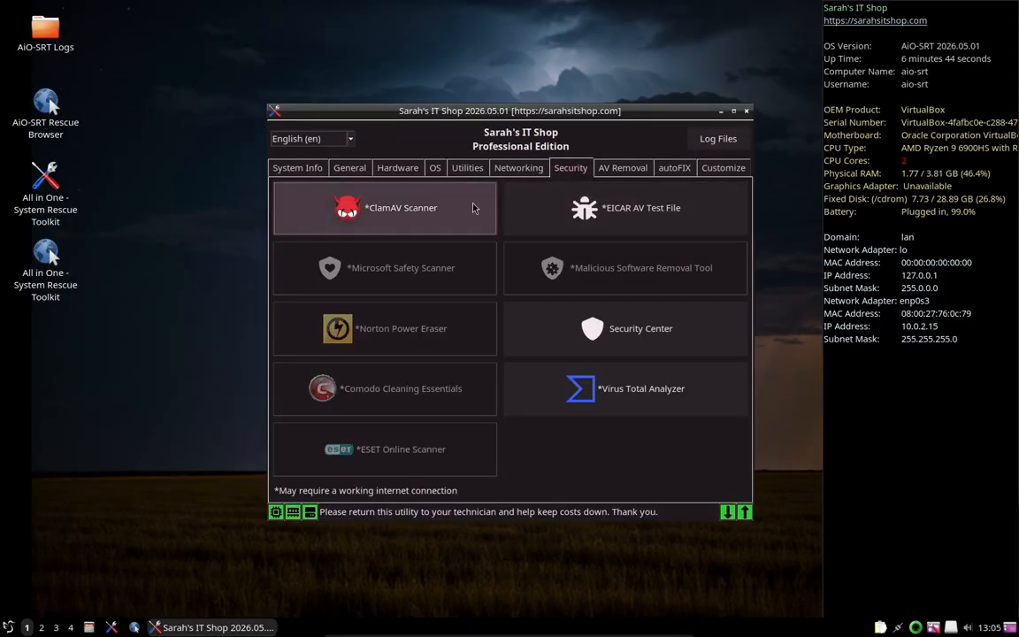
{"action": "left_click", "coordinate": [474, 208]}
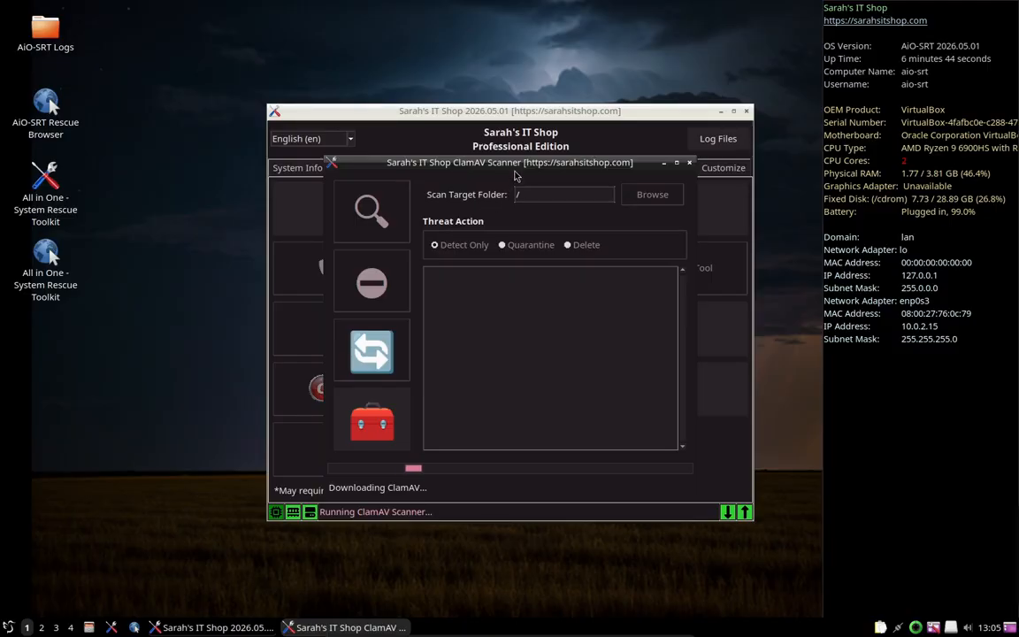
{"action": "left_click_drag", "start_coordinate": [515, 169], "coordinate": [320, 161]}
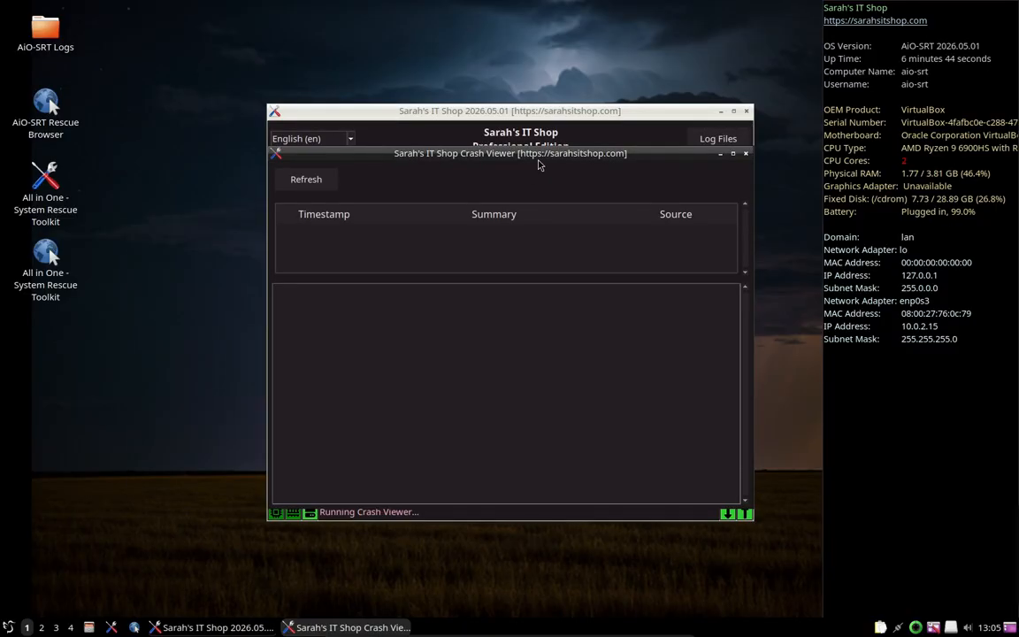
Move the Crash Viewer aside and close it, and view the Disk Usage tool's branded window before closing it.
{"action": "left_click_drag", "start_coordinate": [536, 158], "coordinate": [326, 155]}
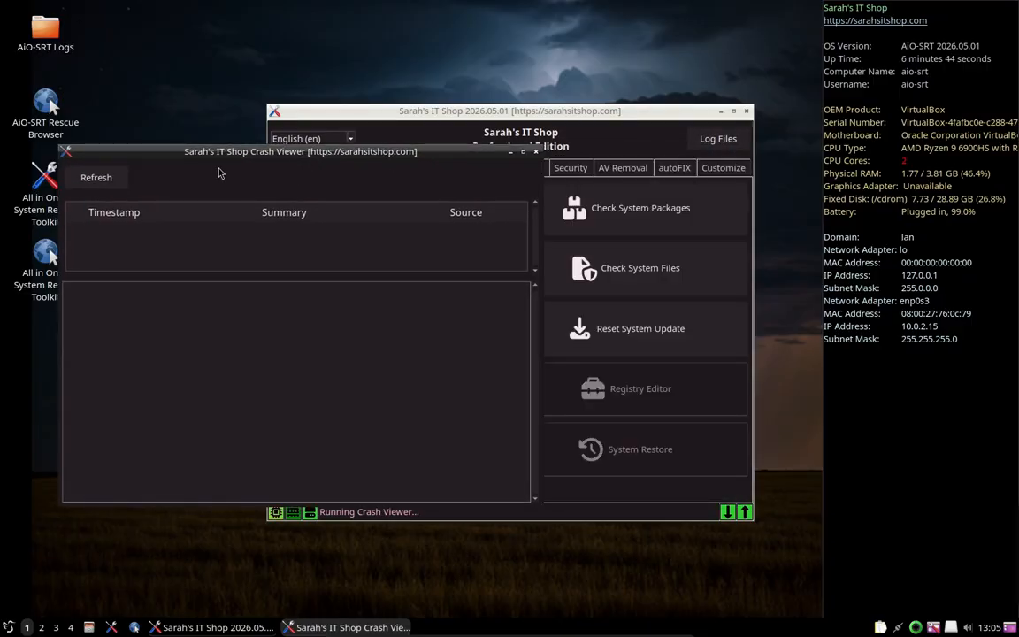
{"action": "left_click", "coordinate": [535, 156]}
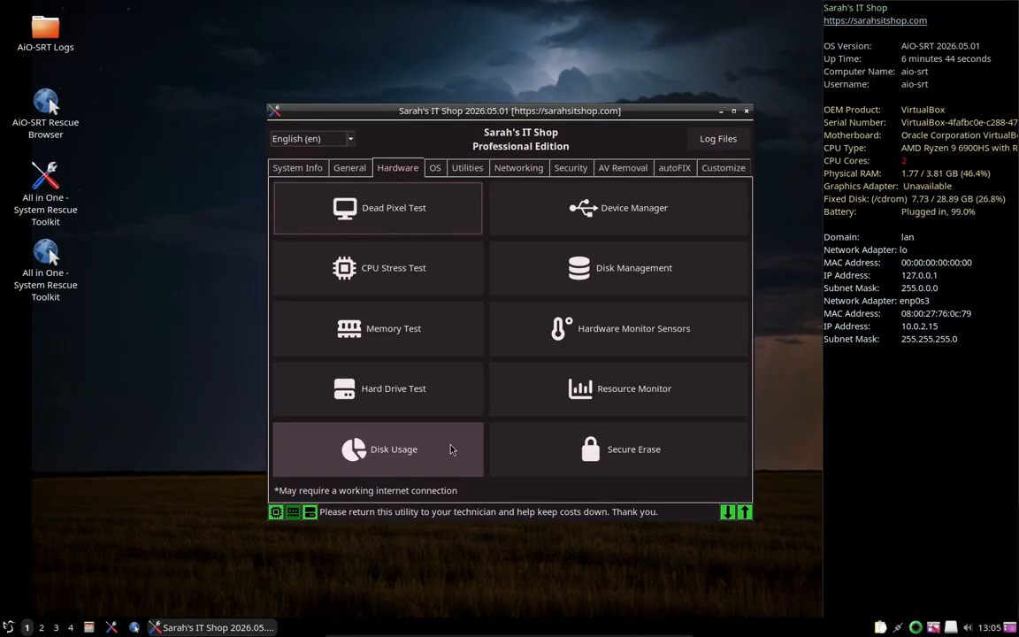
{"action": "left_click", "coordinate": [451, 448]}
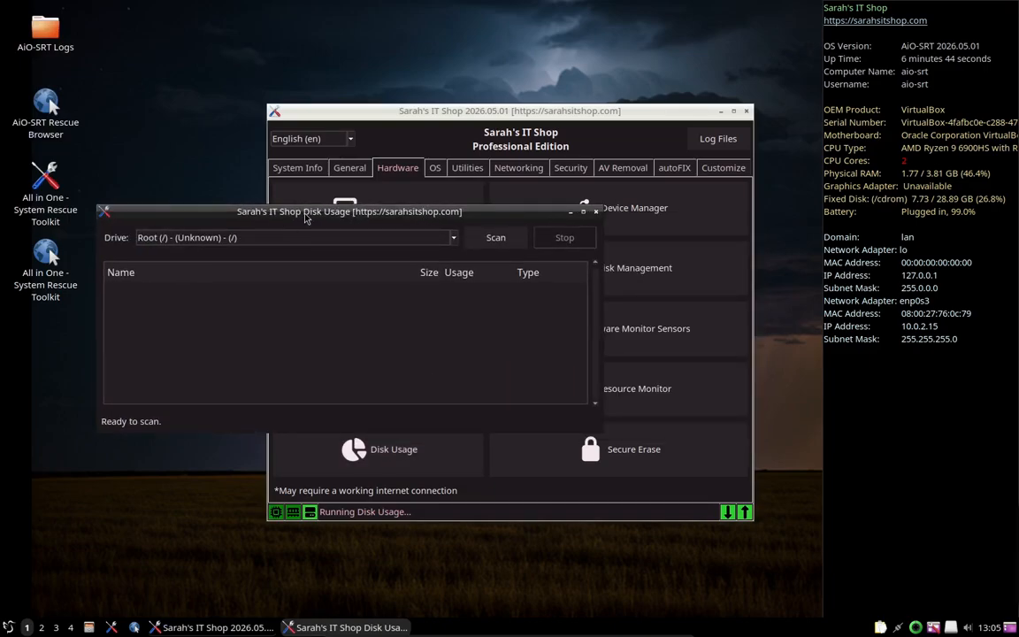
{"action": "left_click", "coordinate": [595, 211]}
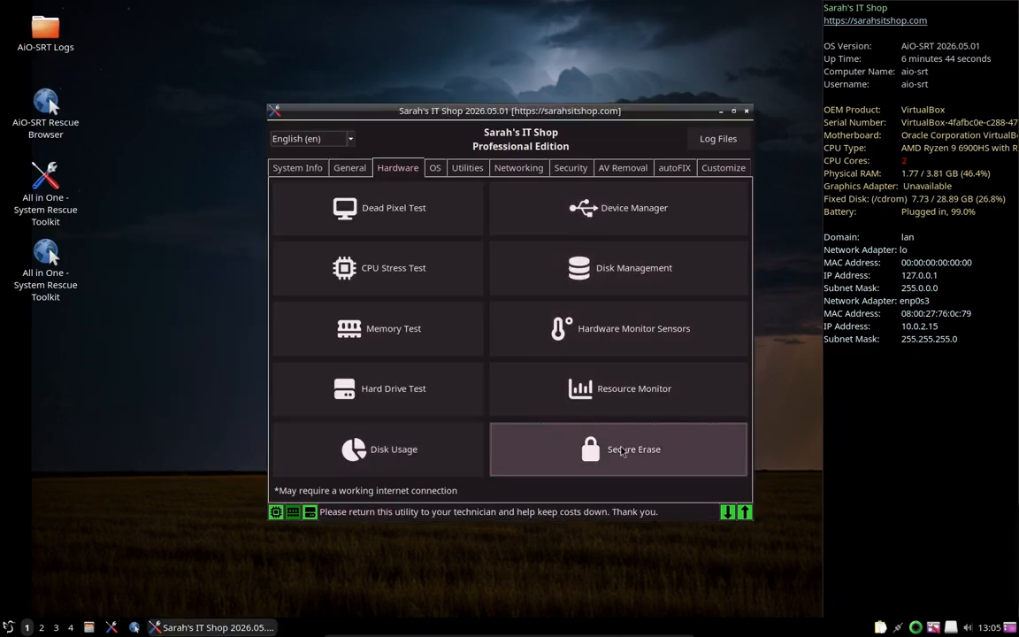
Launch the Secure Erase tool and move its window aside to view the branded title.
{"action": "left_click", "coordinate": [619, 448]}
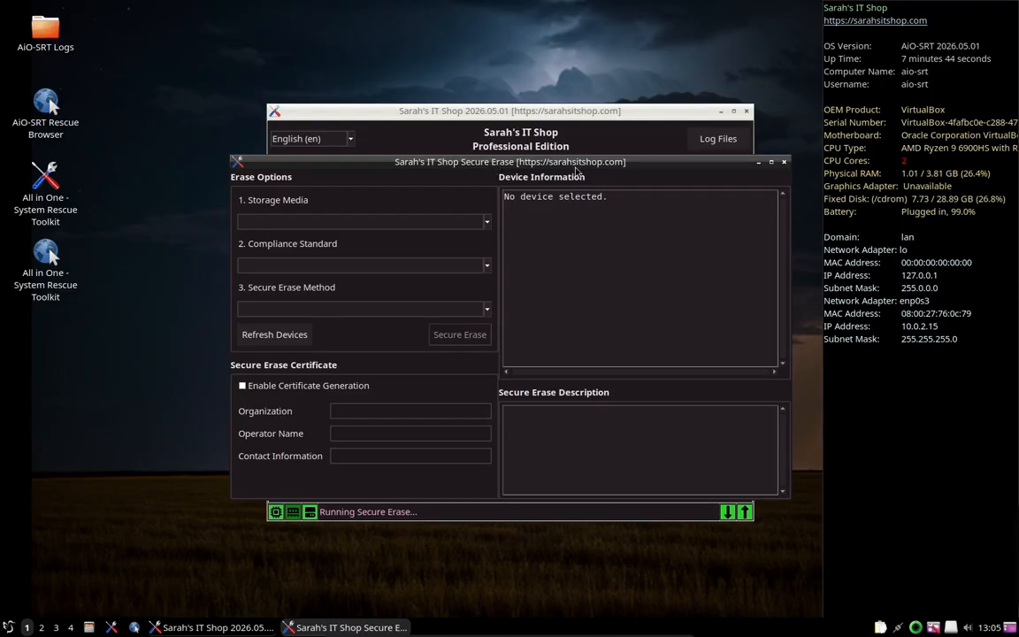
{"action": "left_click_drag", "start_coordinate": [520, 156], "coordinate": [441, 165]}
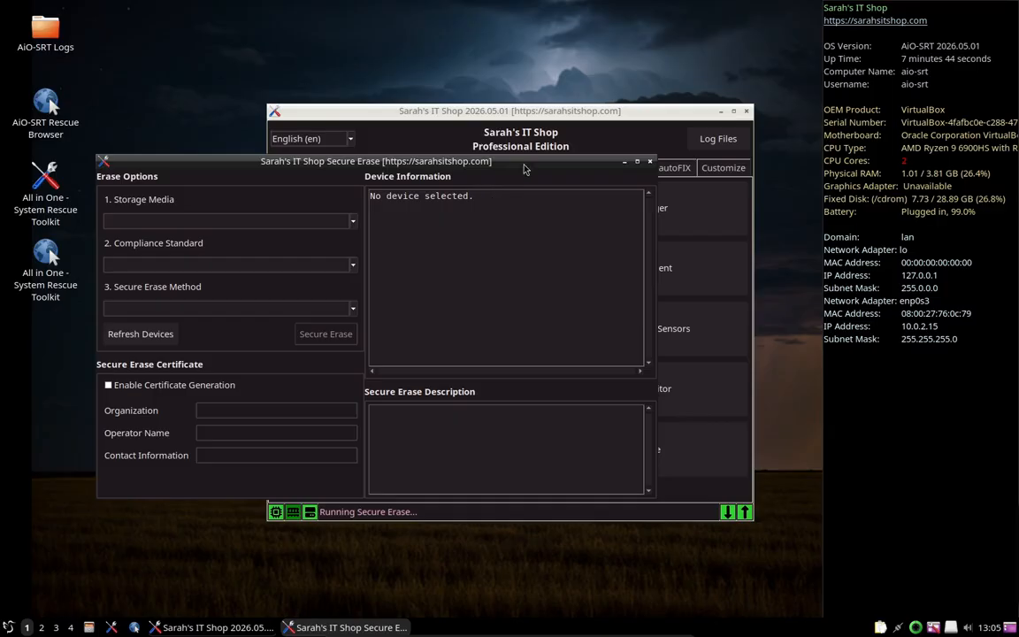
{"action": "mouse_move", "coordinate": [510, 164]}
{"action": "left_mouse_down"}
{"action": "mouse_move", "coordinate": [489, 67]}
{"action": "mouse_move", "coordinate": [467, 187]}
{"action": "mouse_move", "coordinate": [435, 231]}
{"action": "mouse_move", "coordinate": [427, 268]}
{"action": "left_mouse_up"}
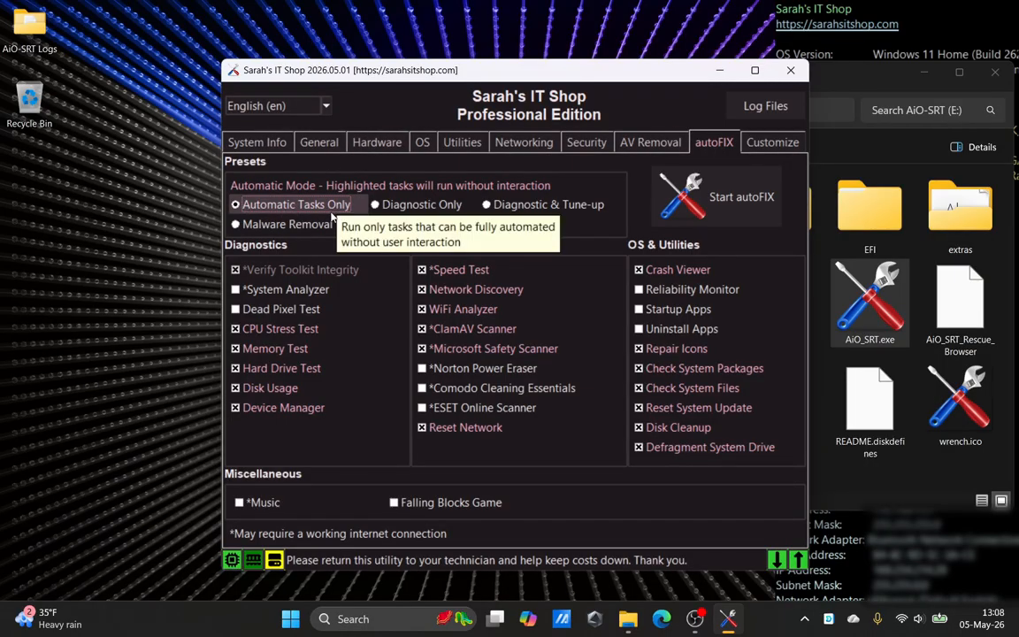
Start autoFIX with the Automatic Tasks Only preset.
{"action": "left_click", "coordinate": [739, 195]}
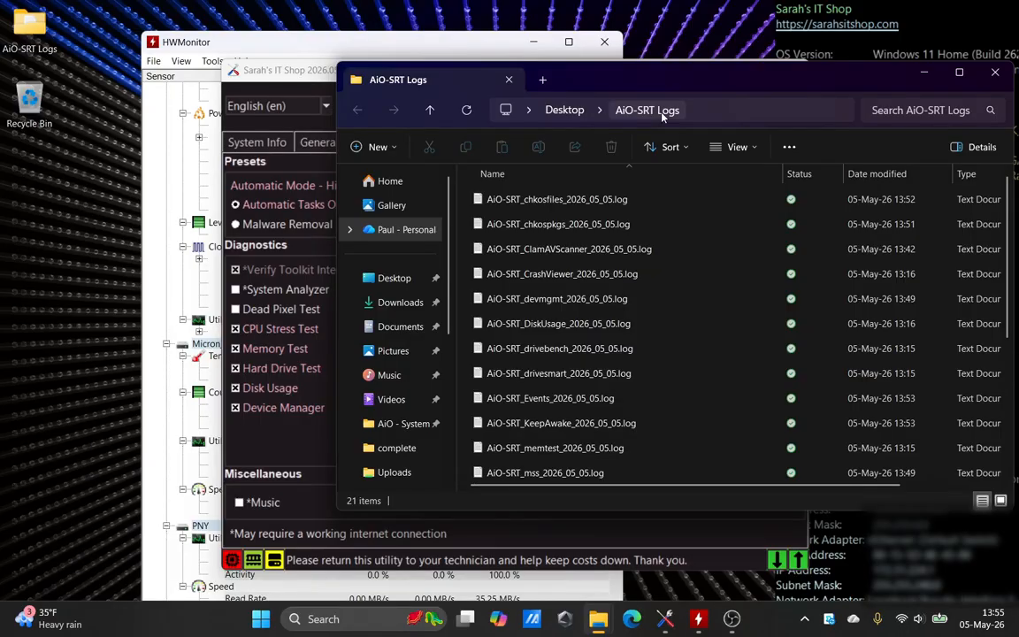
View the NetworkDiscovery HTML report and the 2.4GHz WiFiAnalyzer image from the AiO-SRT Logs folder, closing each one.
{"action": "scroll", "coordinate": [528, 271], "scroll_direction": "down", "scroll_amount": 3}
{"action": "left_click", "coordinate": [528, 271]}
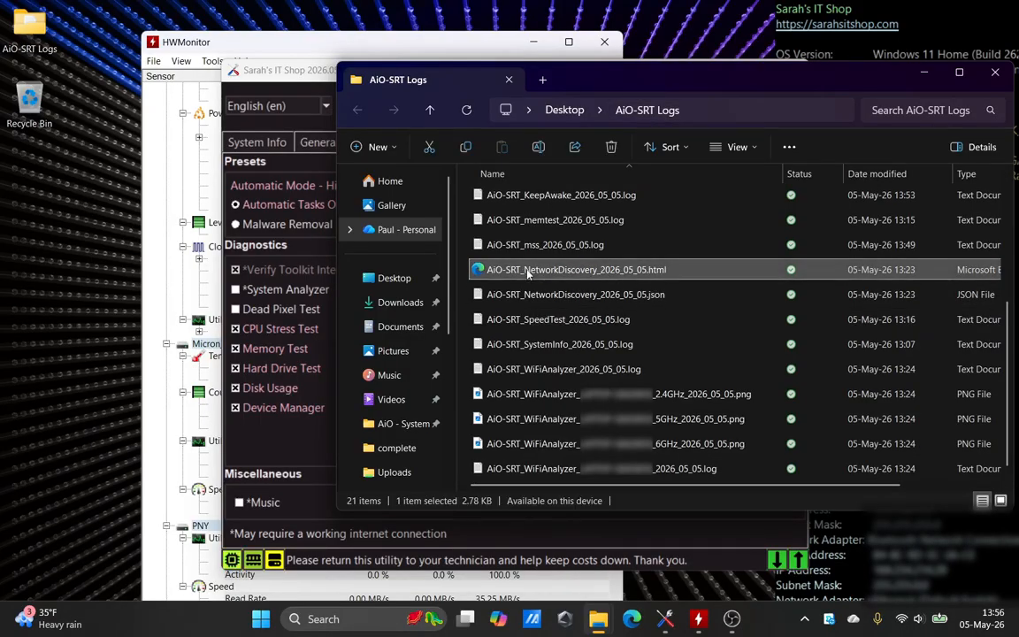
{"action": "double_click", "coordinate": [529, 271]}
{"action": "key", "text": "alt+F4"}
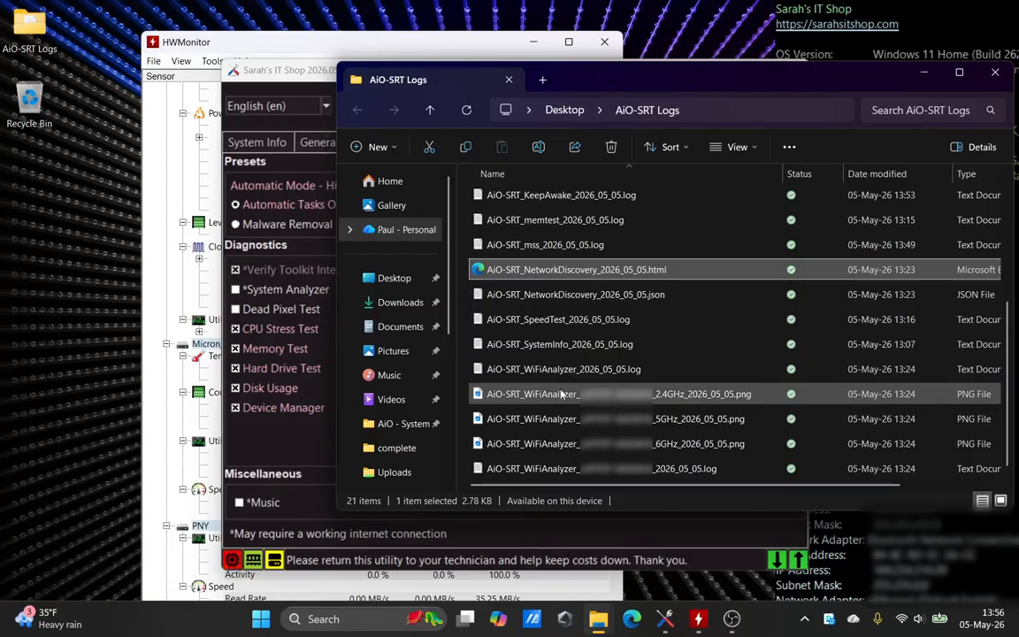
{"action": "left_click", "coordinate": [560, 396]}
{"action": "double_click", "coordinate": [560, 395]}
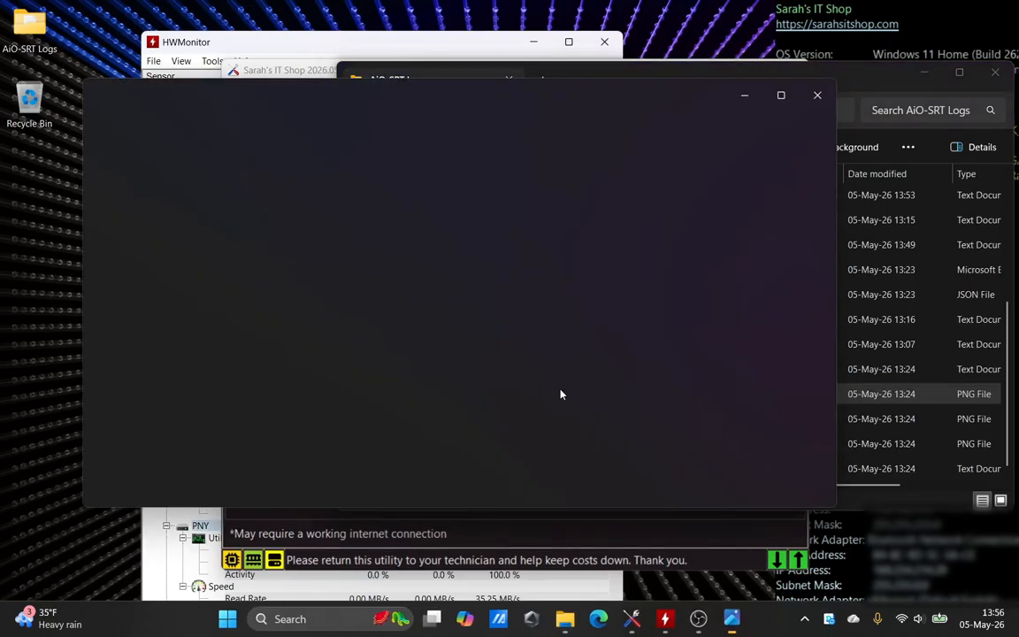
{"action": "left_click", "coordinate": [813, 96]}
View AiO-SRT_DiskUsage_2026_05_05.log, close it, and look further through the AiO-SRT Logs folder.
{"action": "scroll", "coordinate": [567, 292], "scroll_direction": "up", "scroll_amount": 3}
{"action": "left_click", "coordinate": [566, 271]}
{"action": "double_click", "coordinate": [566, 274]}
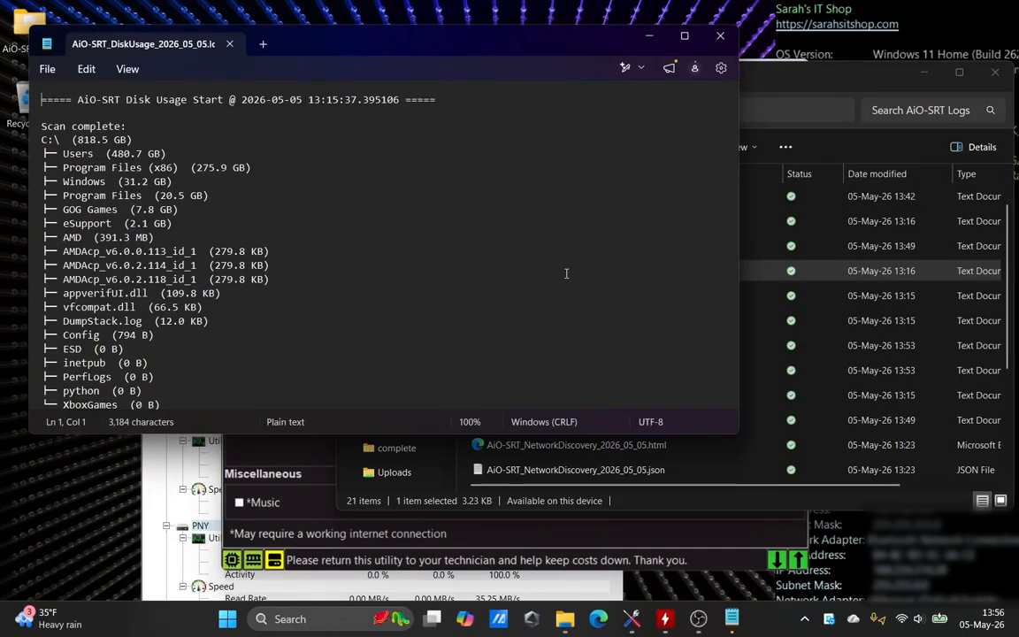
{"action": "key", "text": "alt+F4"}
{"action": "scroll", "coordinate": [538, 389], "scroll_direction": "down", "scroll_amount": 2}
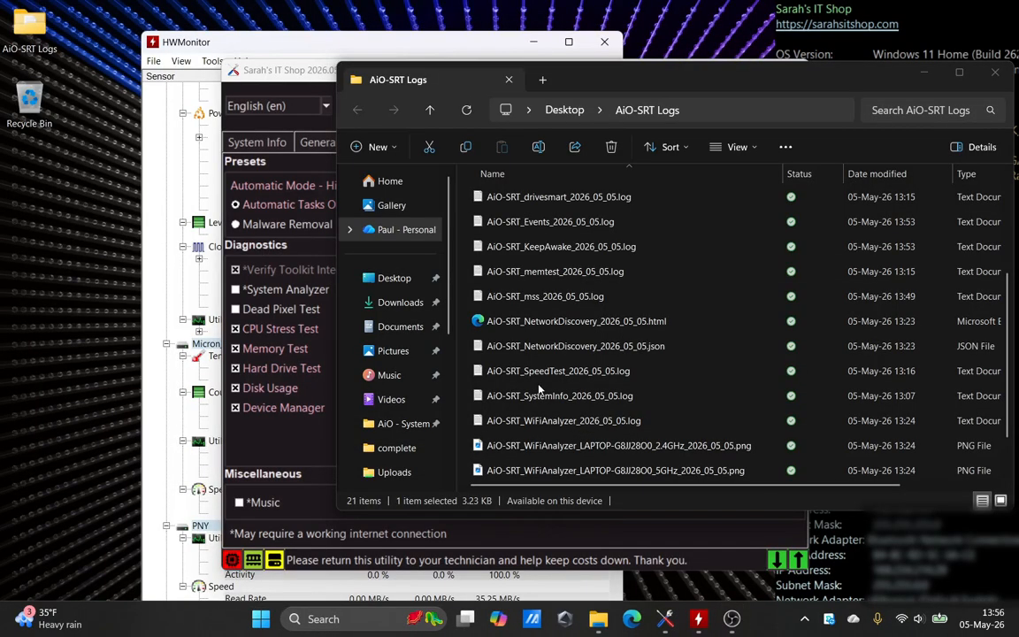